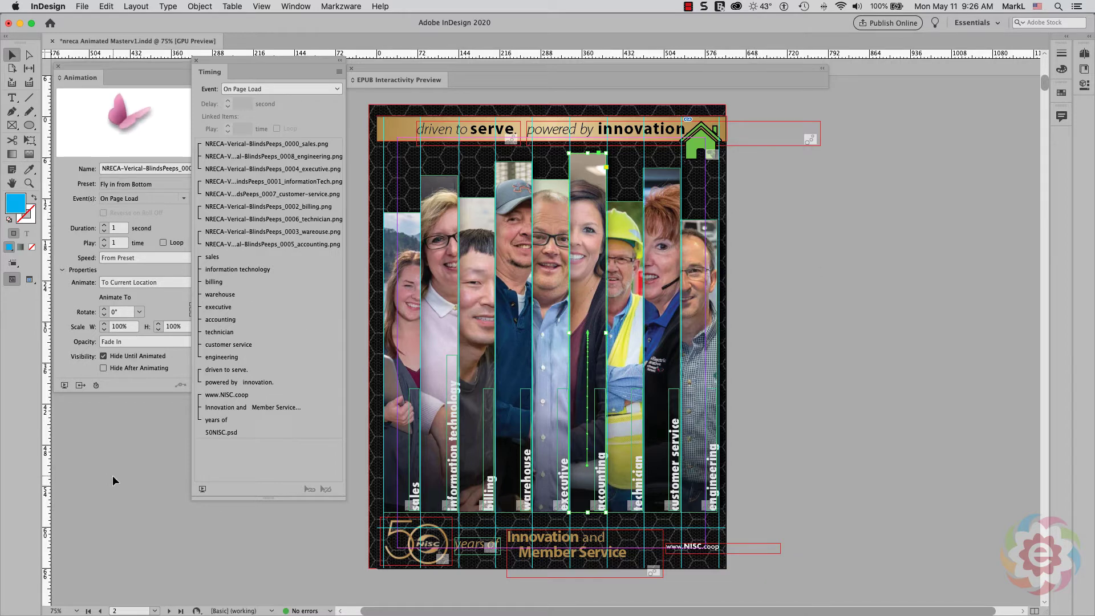
Switch the page to Preview screen mode with nothing selected and play its animation in the EPUB Interactivity Preview
left_click(30, 280)
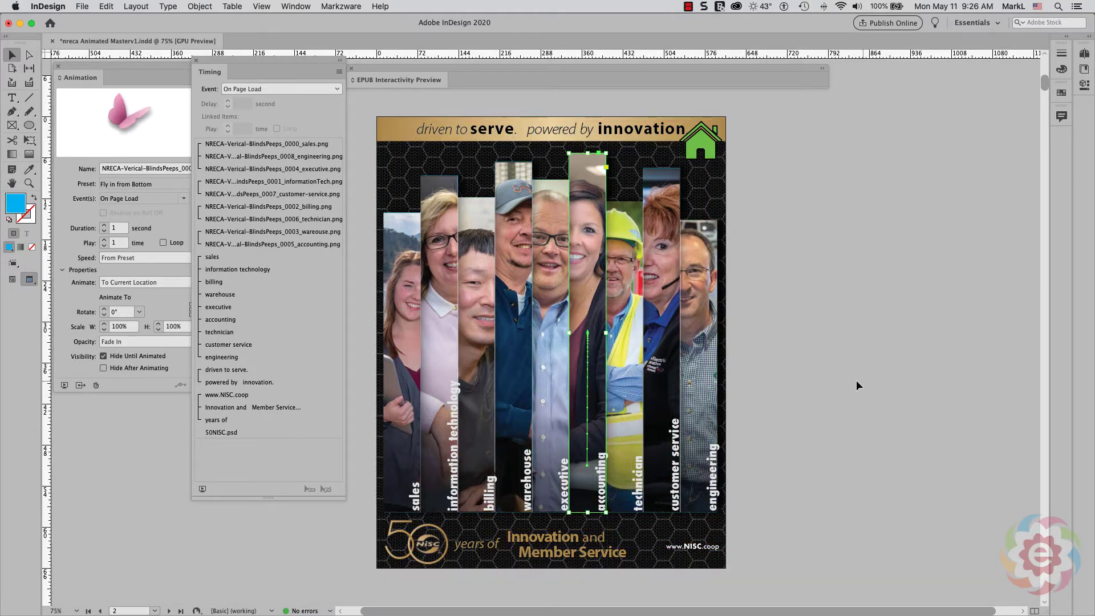
left_click(840, 371)
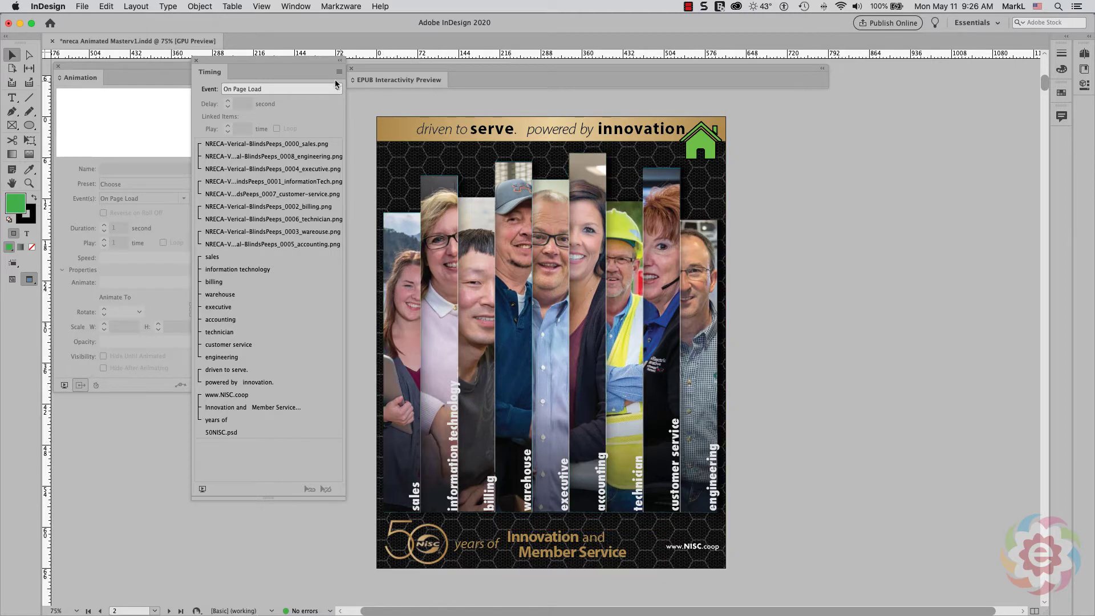
left_click(374, 81)
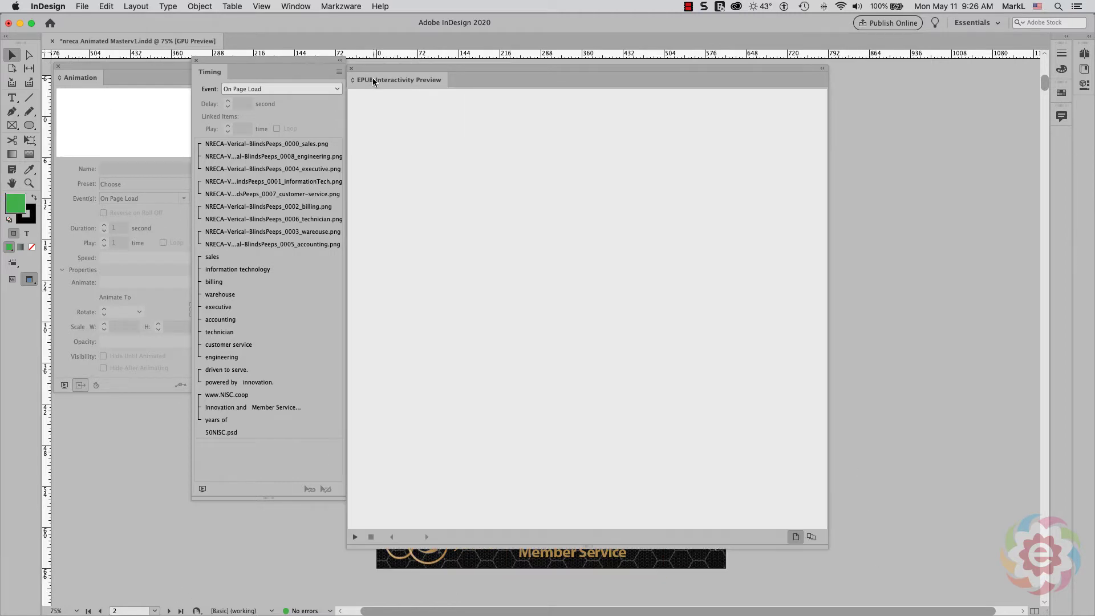
left_click(354, 537)
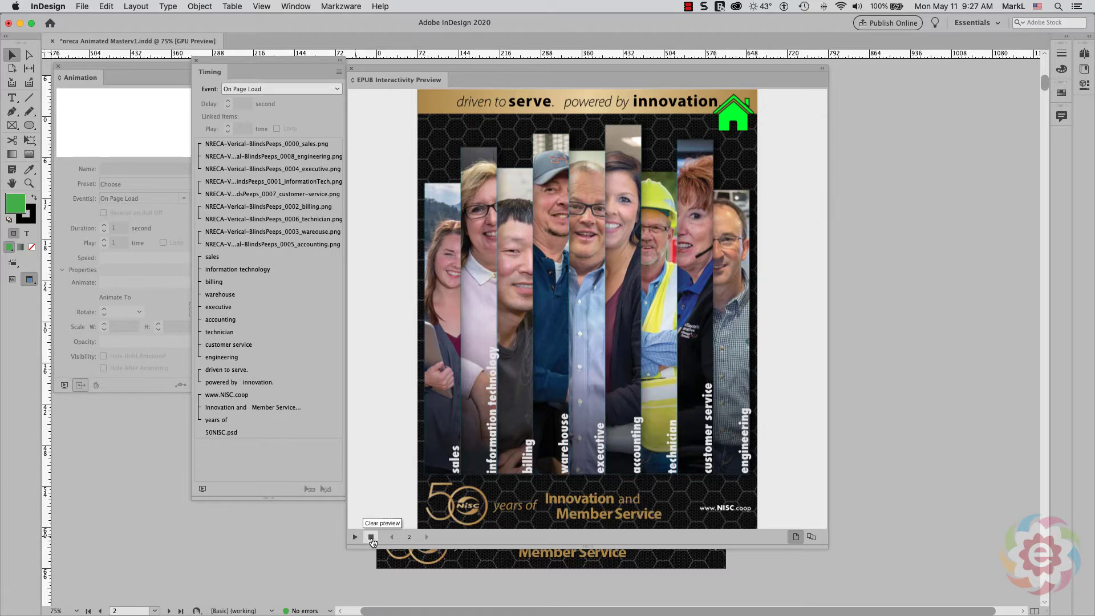
Clear and replay the page's EPUB interactivity preview, and collapse the preview to reveal the layout
left_click(371, 537)
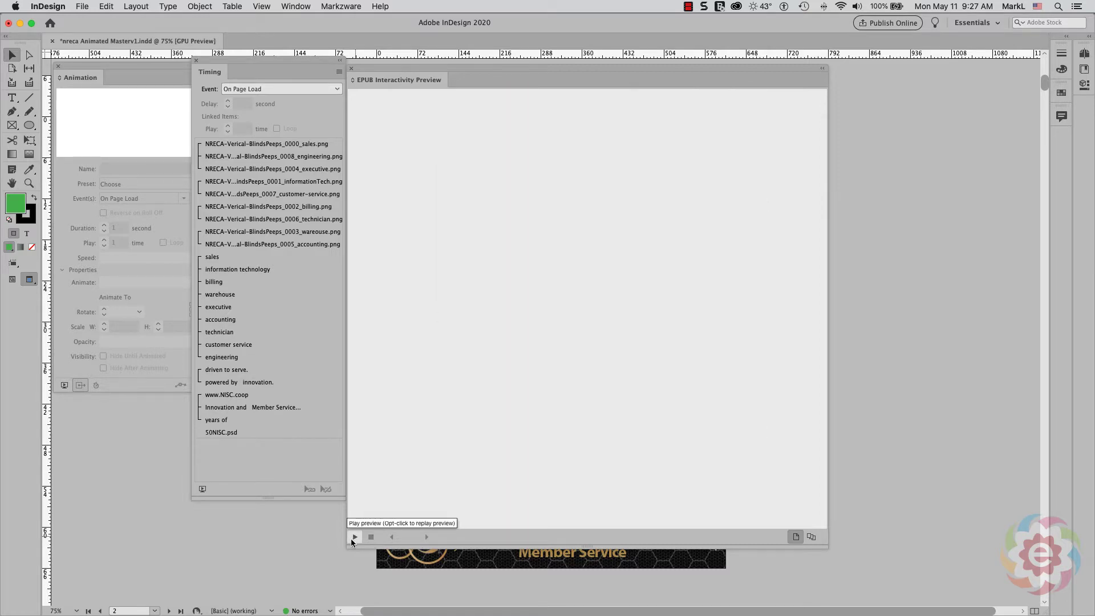
left_click(353, 539)
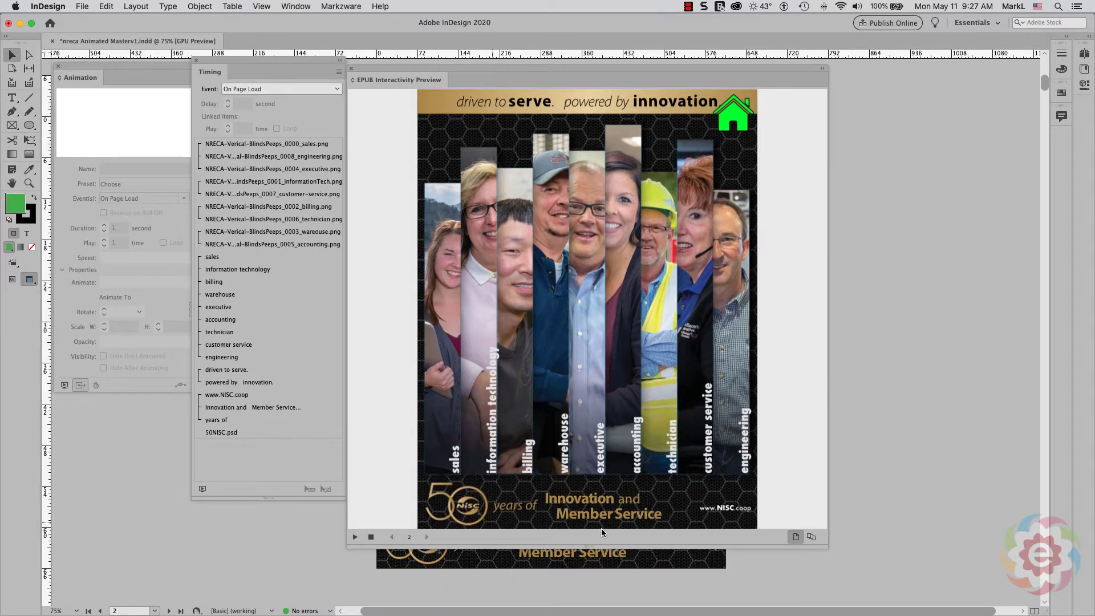
double_click(384, 77)
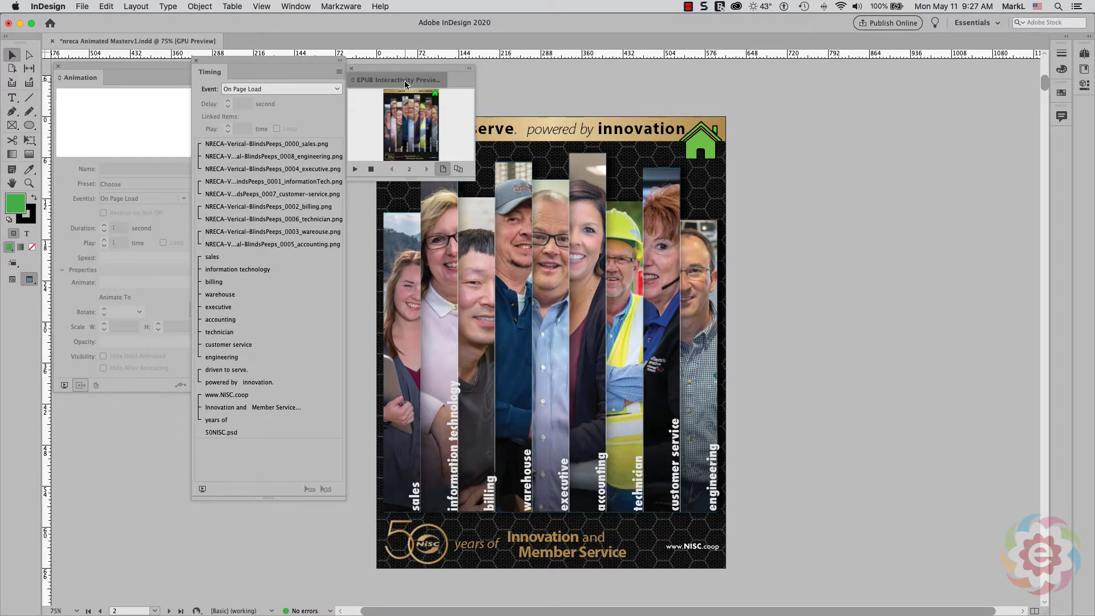
double_click(405, 81)
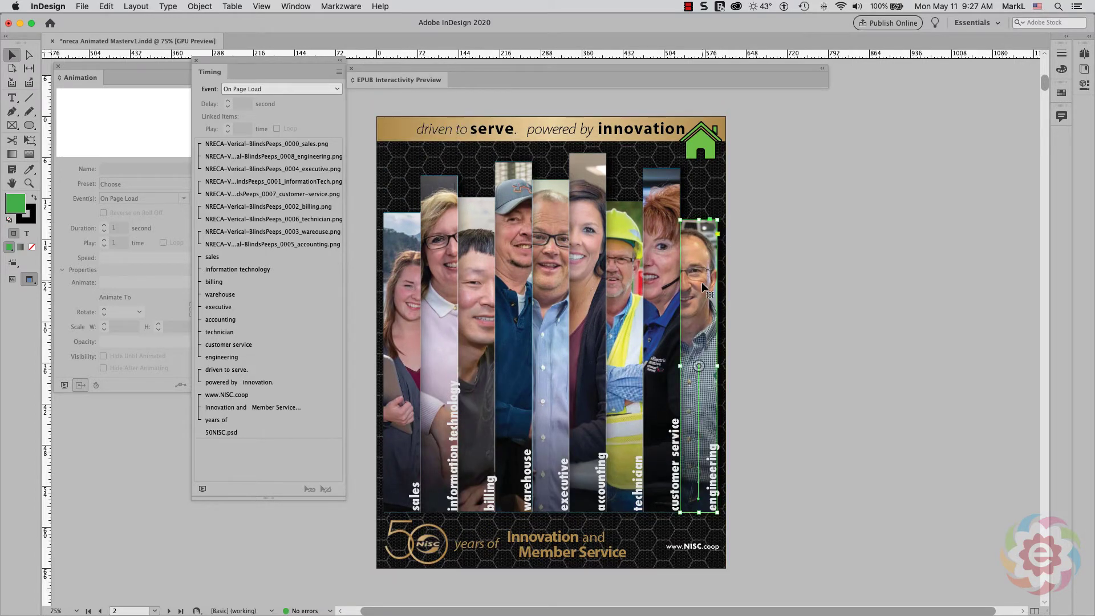
Select the photo strips one by one from customer service back to information technology to inspect their motion paths
left_click(672, 290)
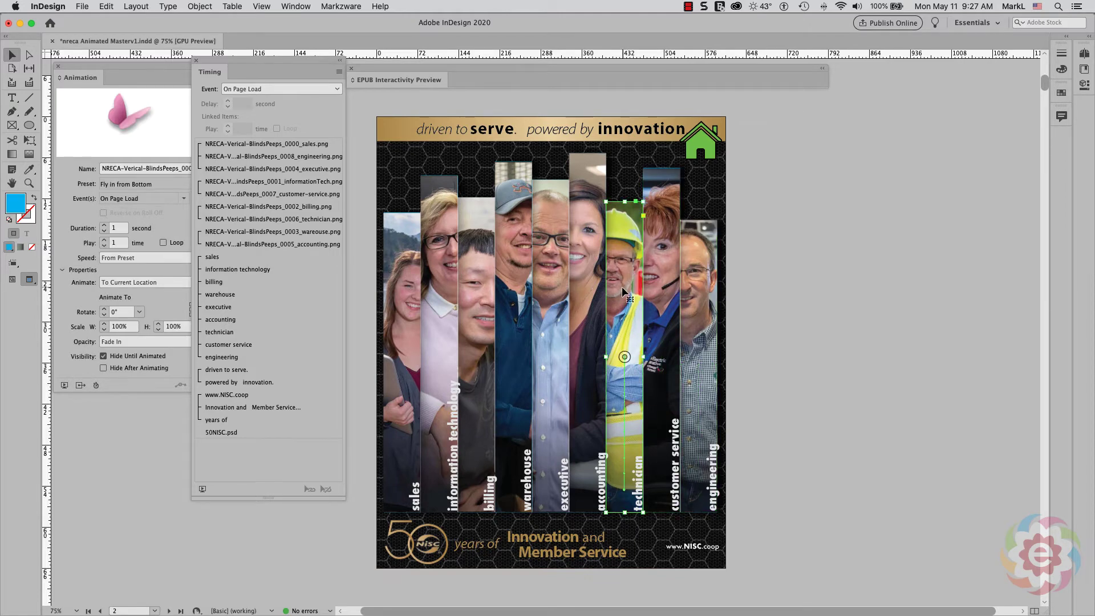
left_click(590, 292)
left_click(552, 297)
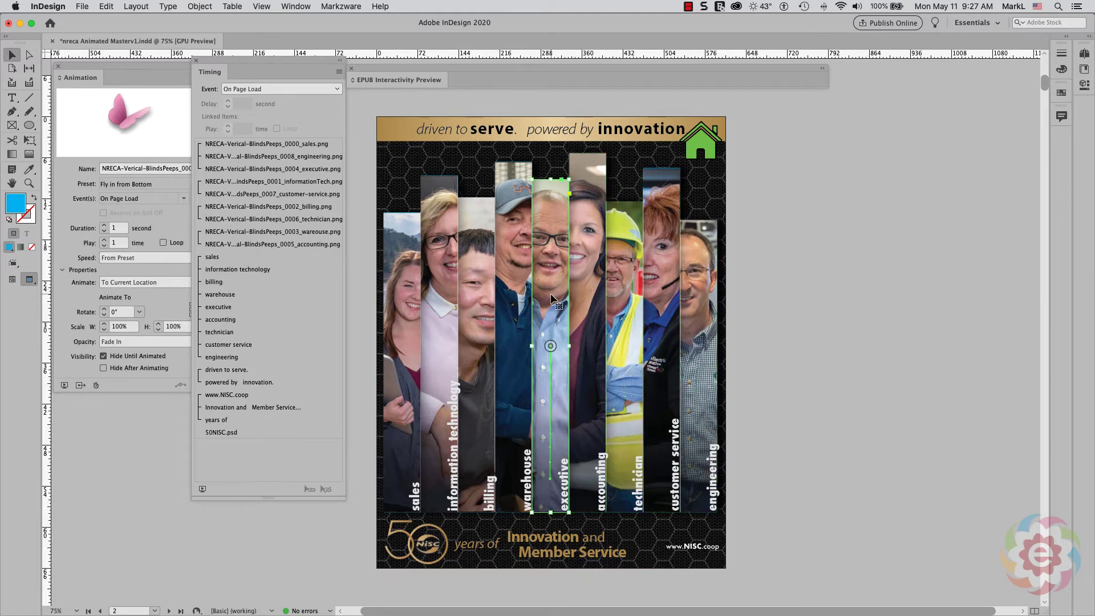
left_click(509, 304)
left_click(483, 306)
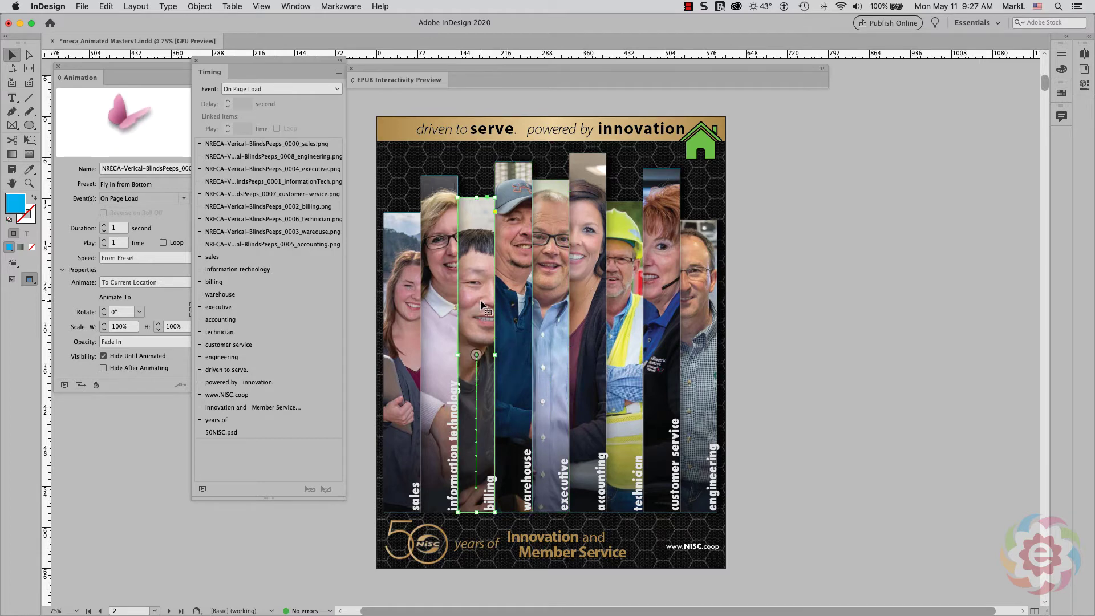
left_click(445, 303)
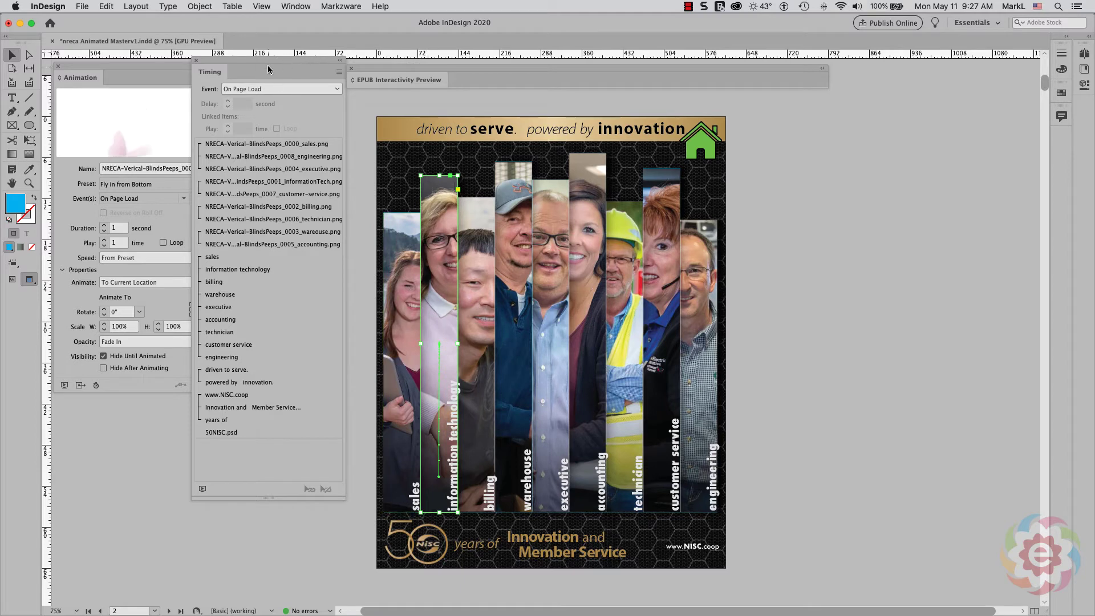
Collapse the timing list and examine the sales photo strip's animation settings and the available animation presets
left_click(209, 73)
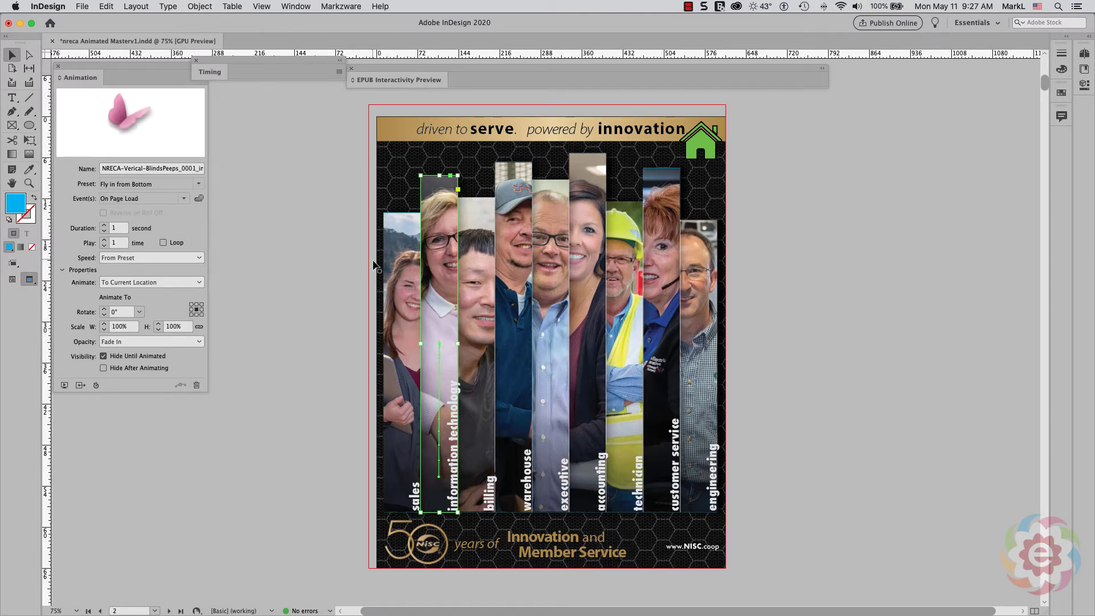
left_click(385, 279)
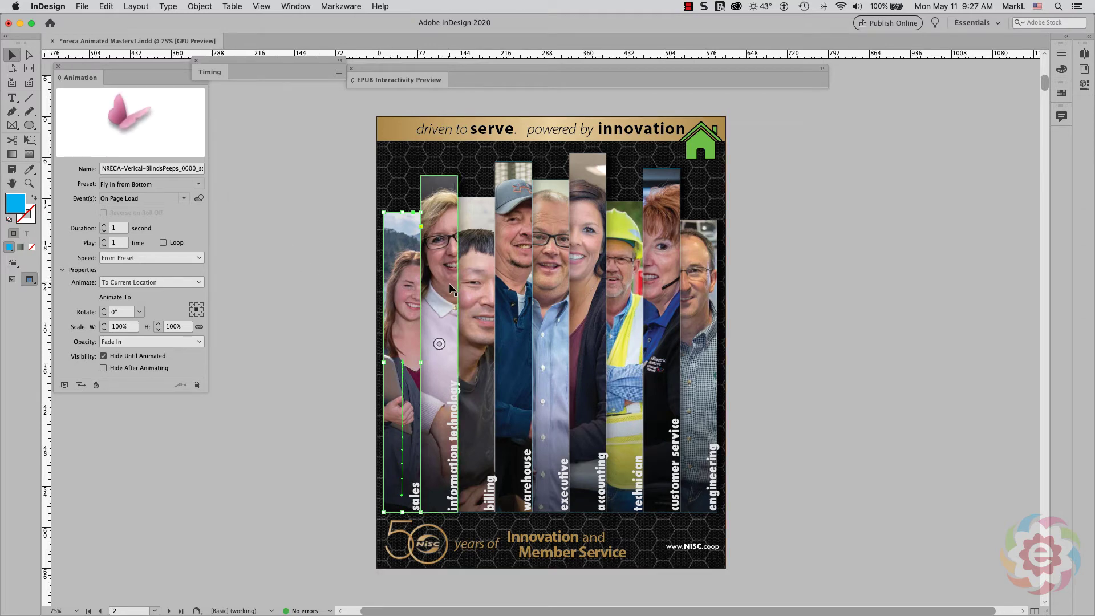
left_click(254, 324)
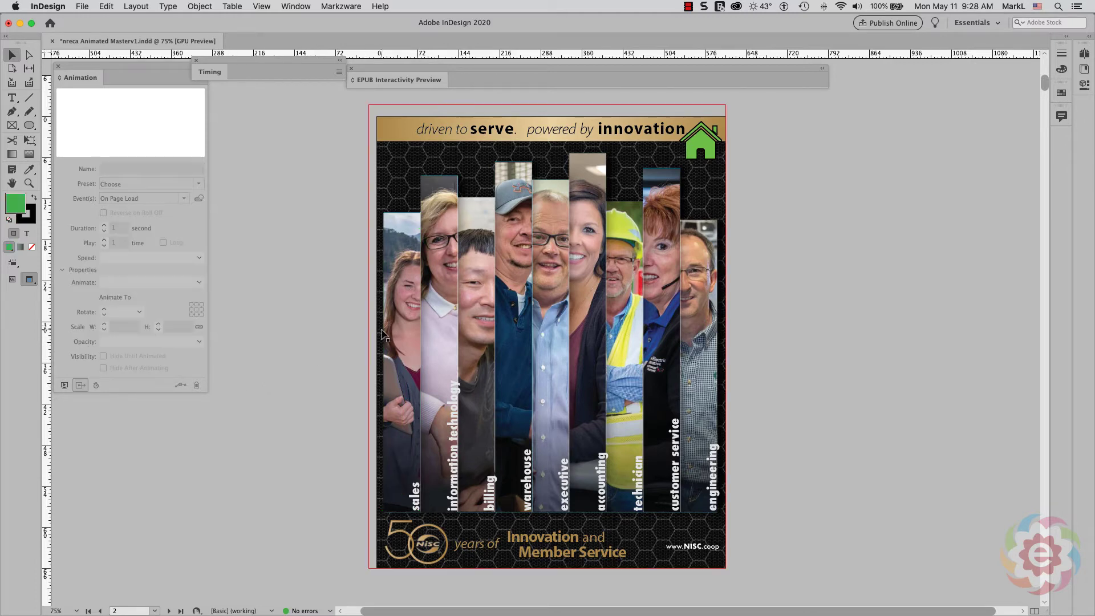
left_click(400, 325)
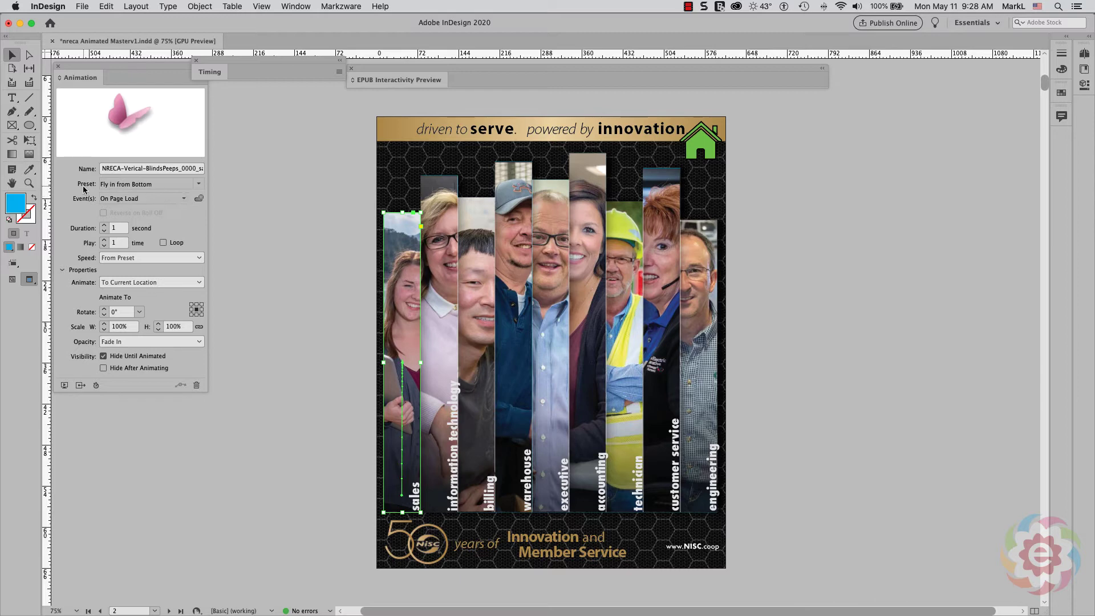
left_click(112, 184)
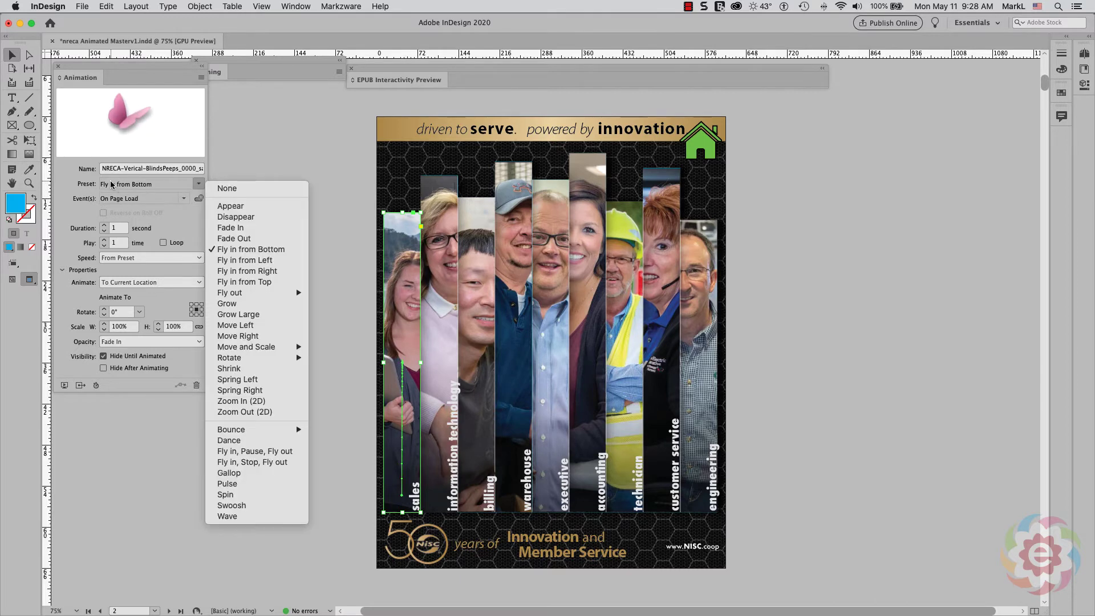
left_click(112, 184)
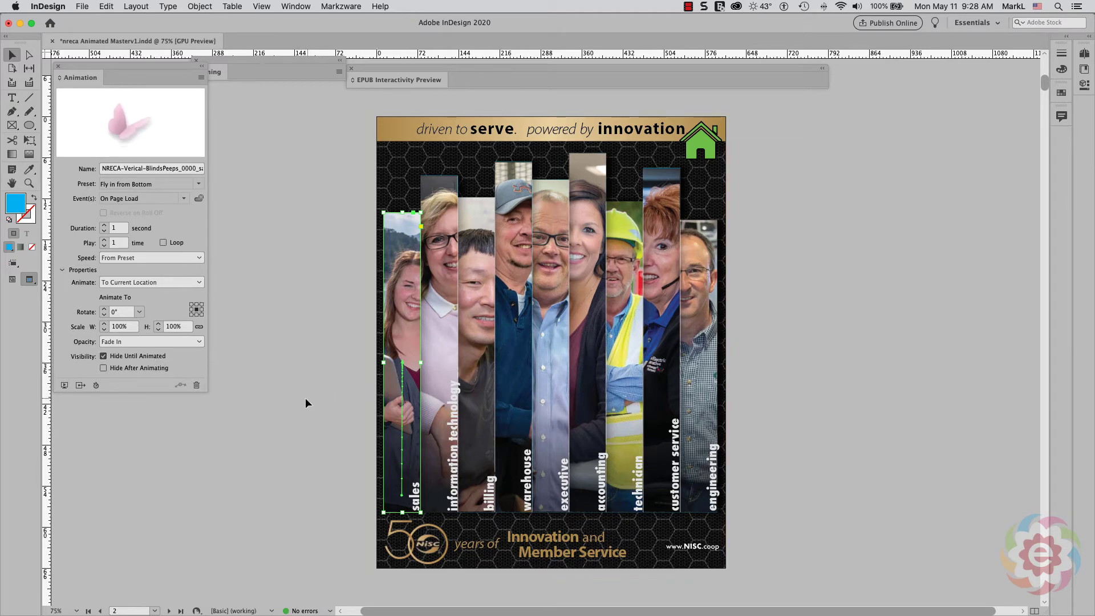
Examine the animation settings of each remaining photo strip in turn, from information technology through engineering
left_click(433, 386)
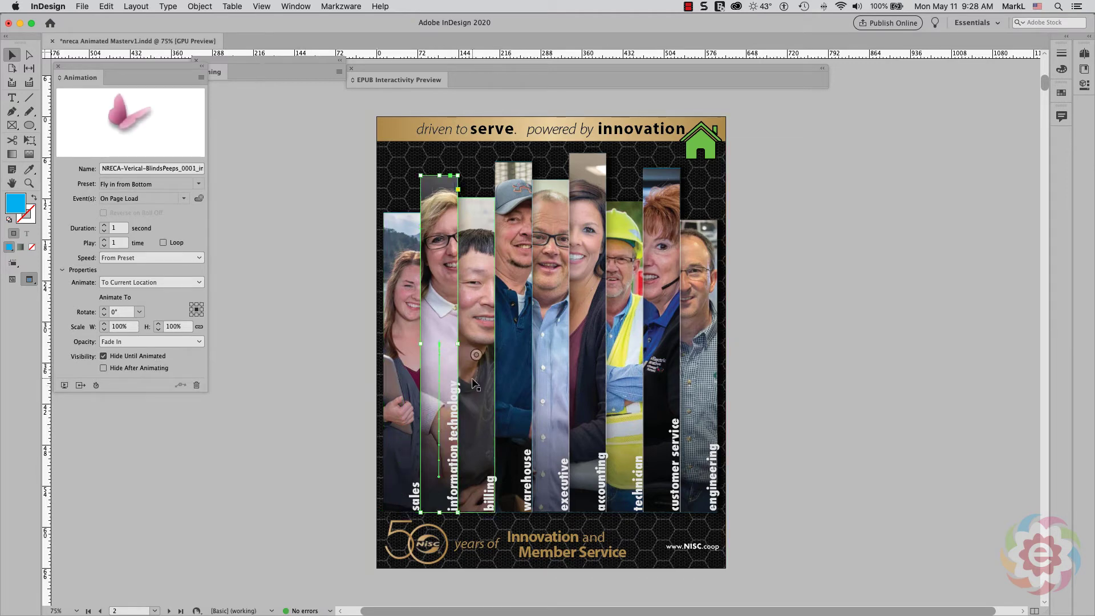
left_click(472, 383)
left_click(503, 383)
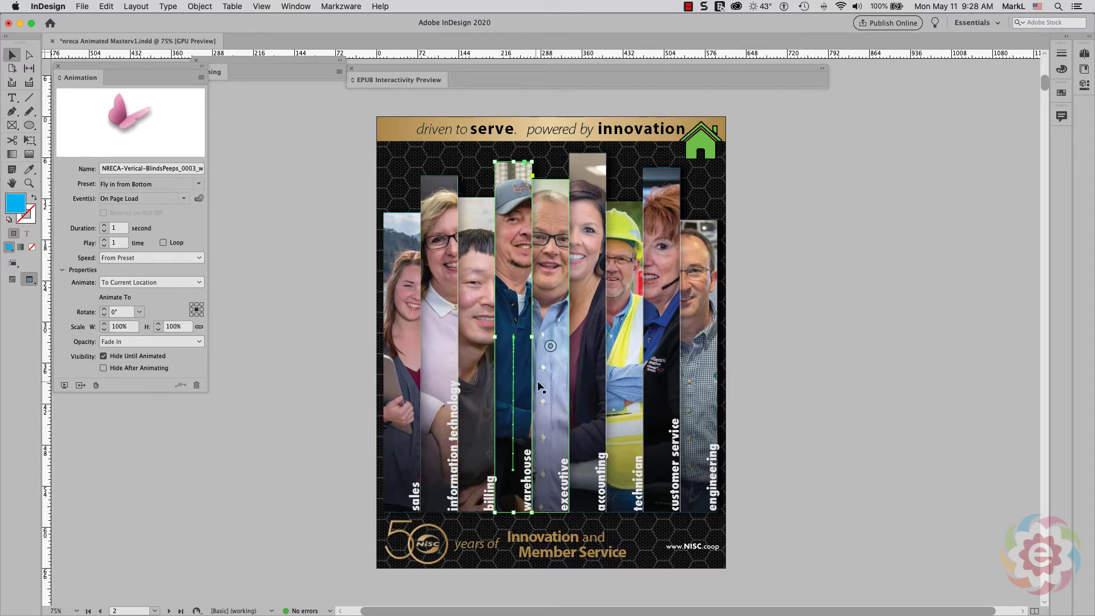
left_click(562, 386)
left_click(591, 387)
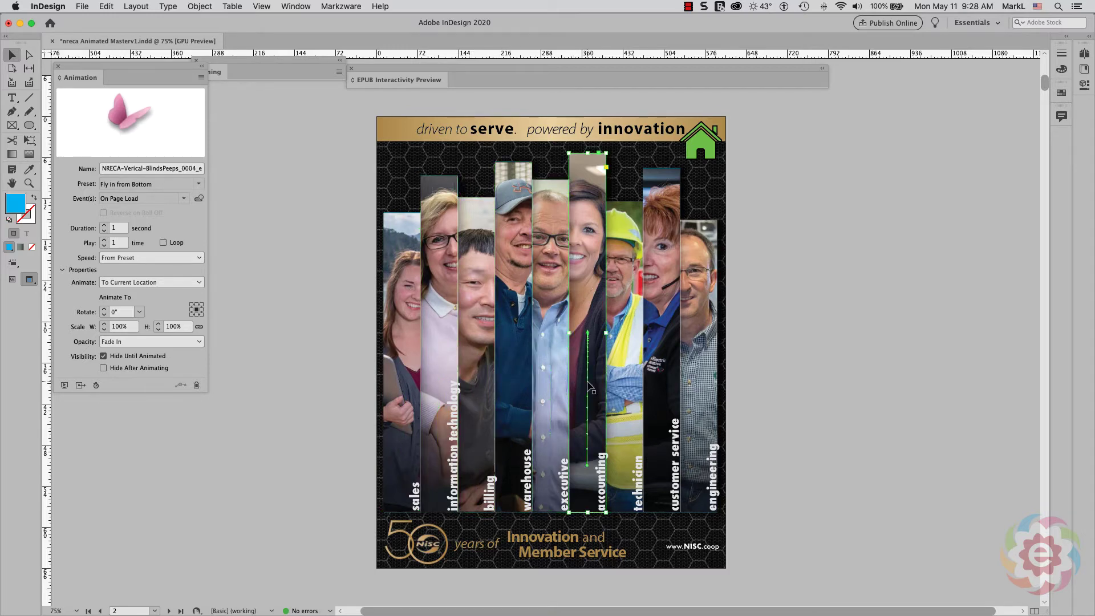
left_click(626, 391)
left_click(656, 391)
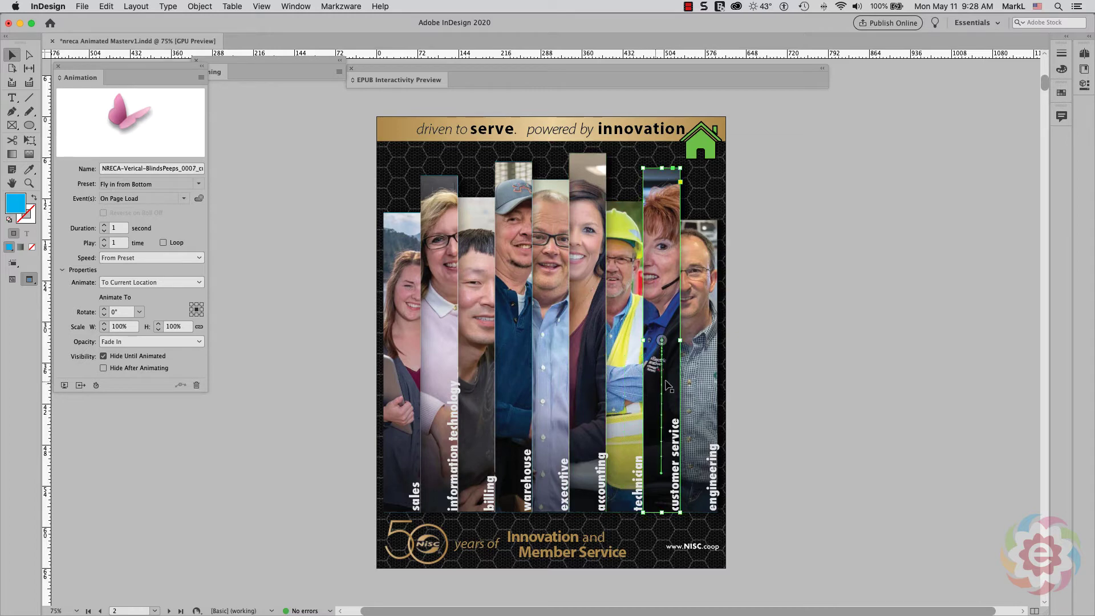
left_click(699, 385)
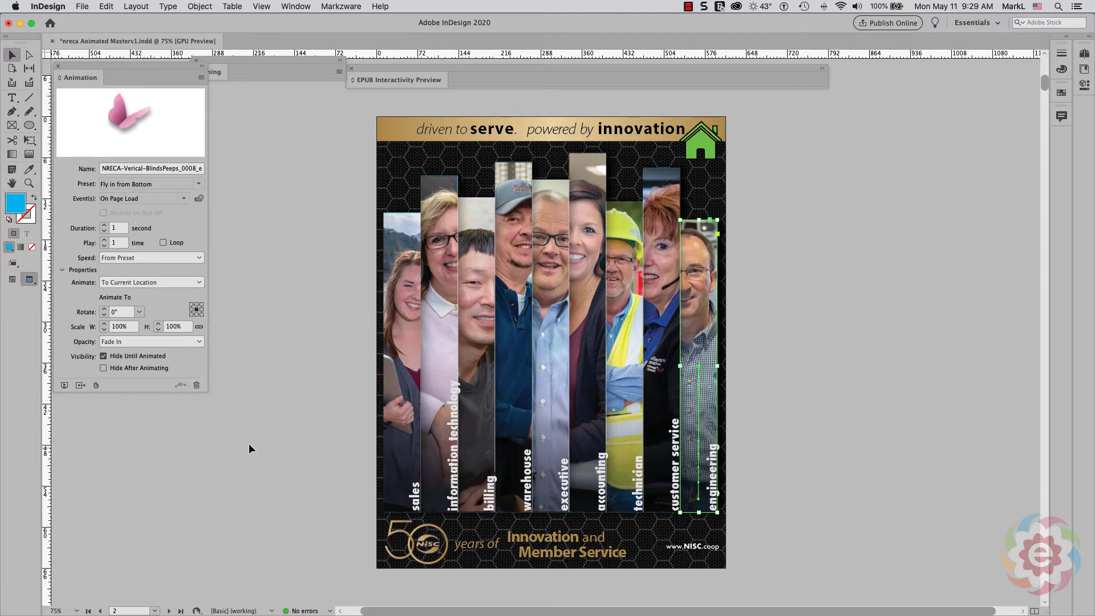
Reopen the EPUB interactivity preview, clear it, replay the photo strip animation and collapse the preview
left_click(366, 80)
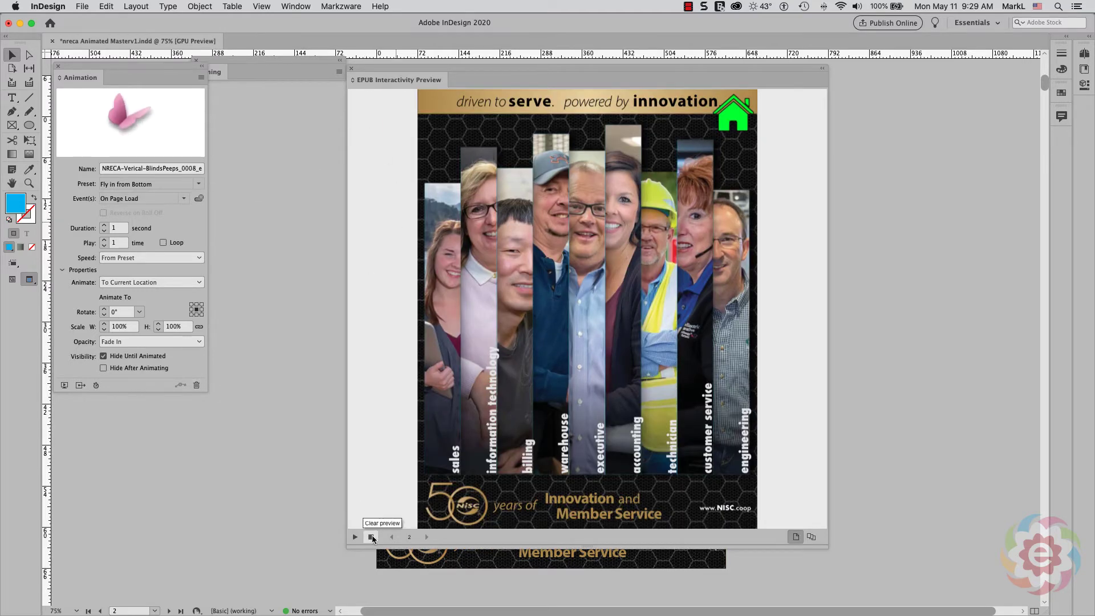
left_click(372, 537)
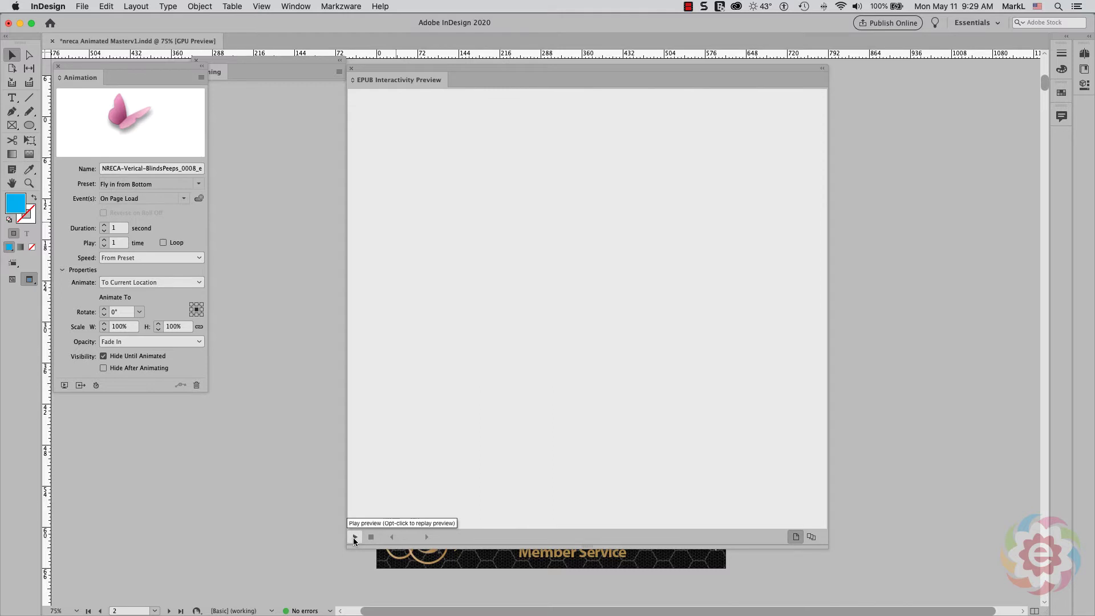
left_click(354, 538)
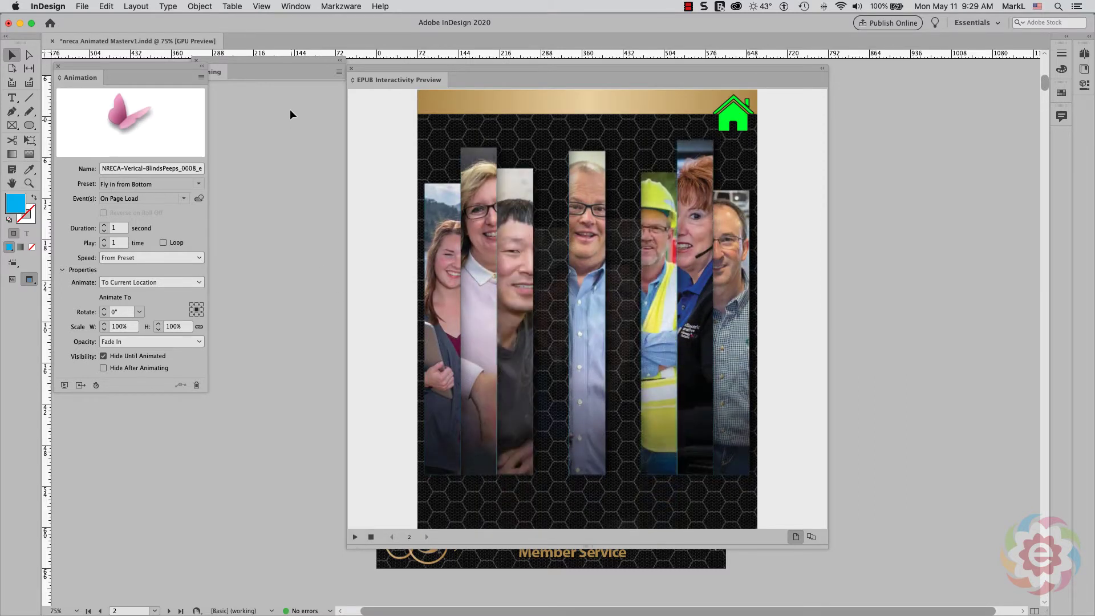
double_click(358, 80)
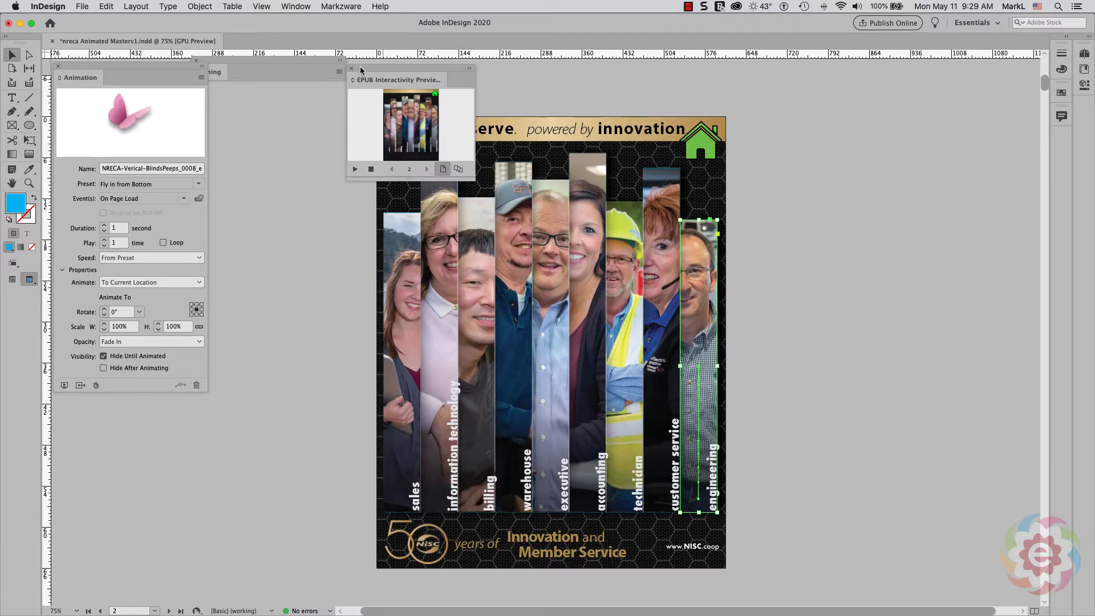
double_click(363, 80)
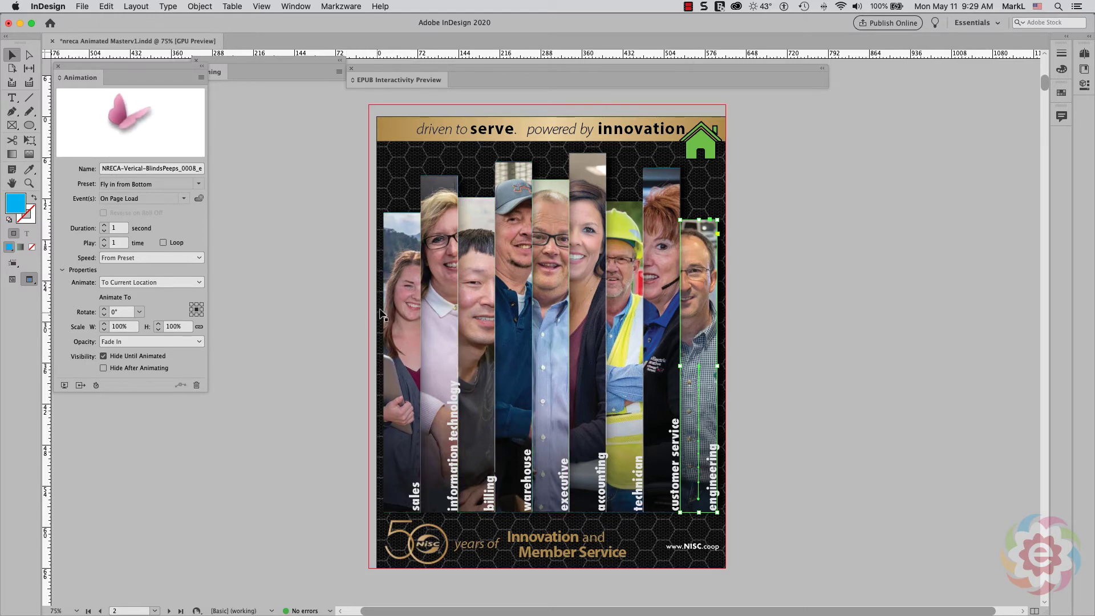
Select the sales photo strip, expand the timing list beside its animation settings and examine the first group of strips that play together
left_click(401, 292)
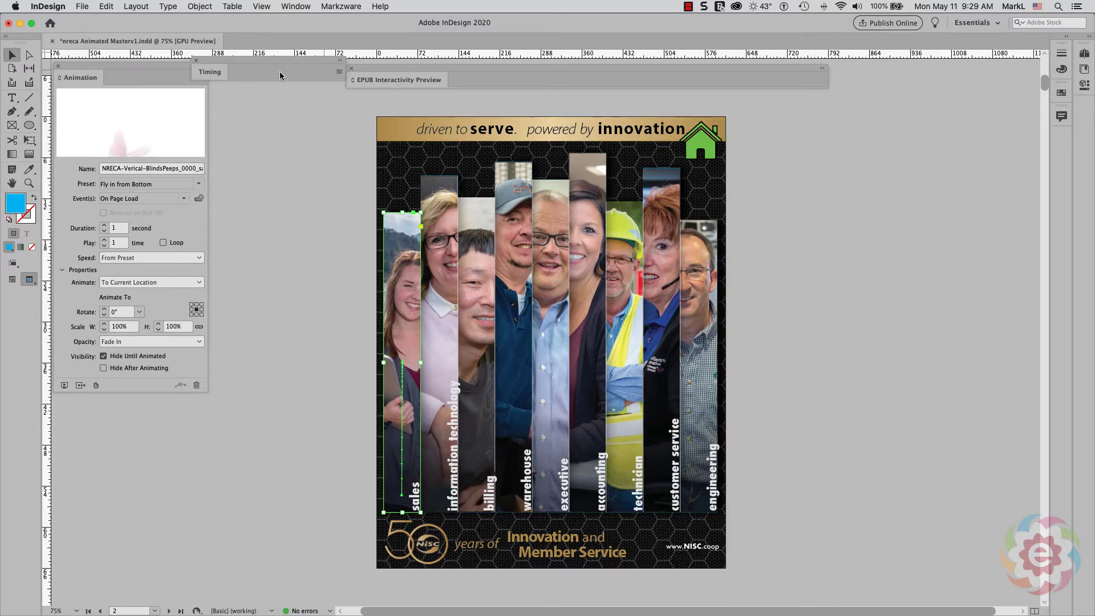
left_click(206, 74)
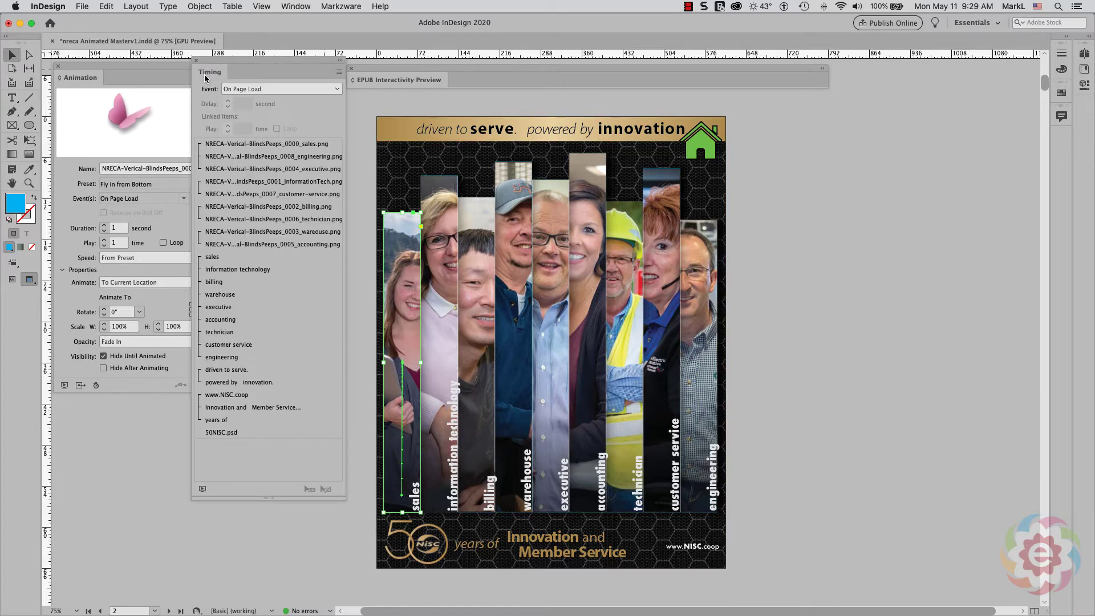
left_click_drag(234, 64, 255, 63)
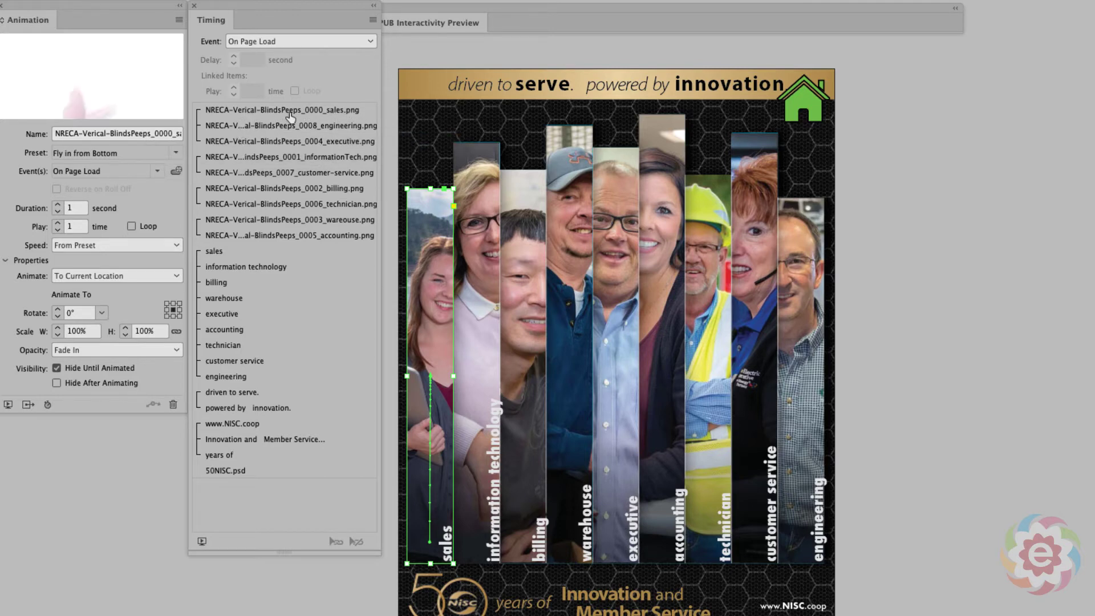
mouse_move(199, 113)
left_mouse_down()
mouse_move(201, 143)
mouse_move(208, 111)
left_mouse_up()
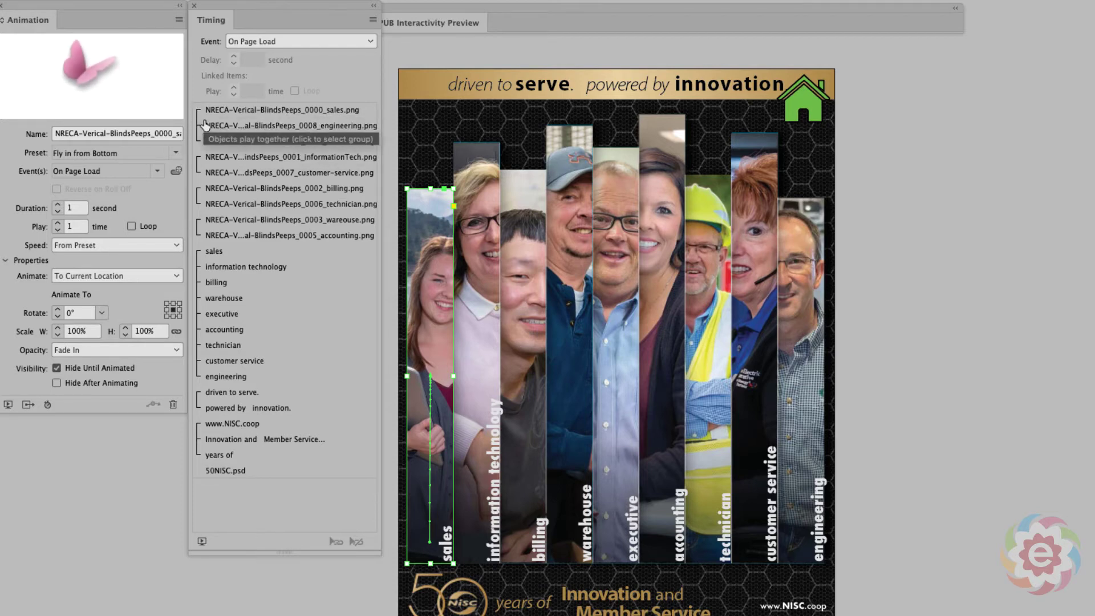
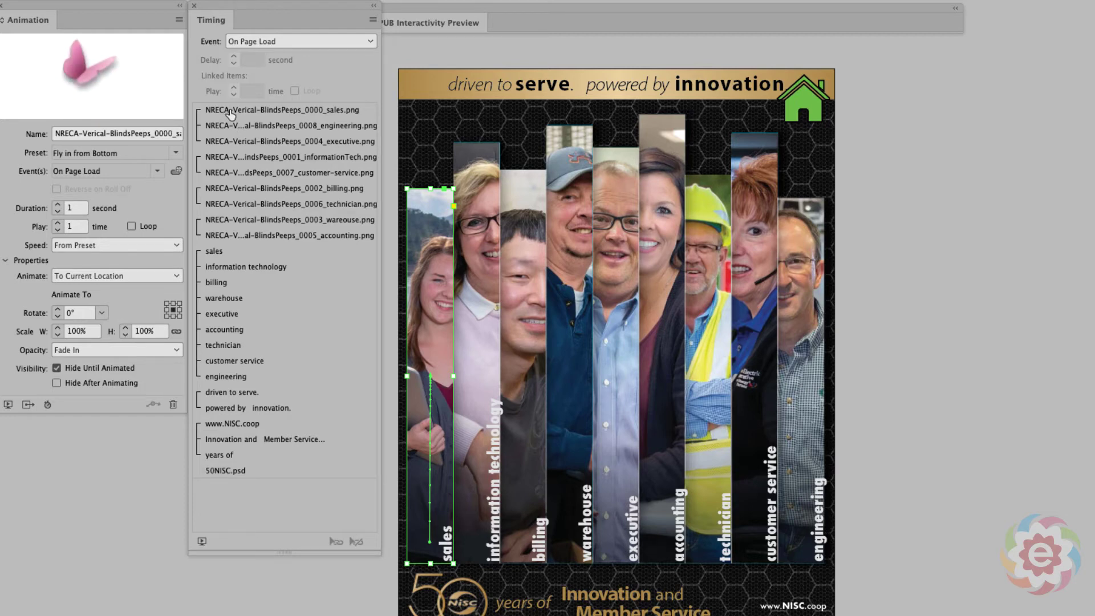
Unlink the sales, engineering and executive photo strips in the timing list so they play separately
left_click(228, 111)
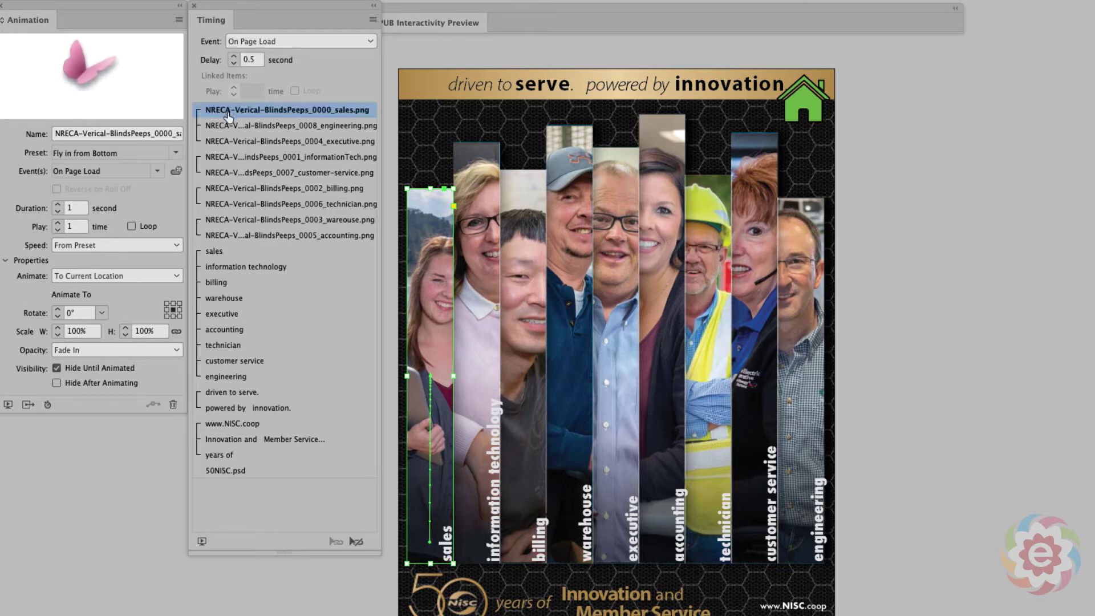
left_click(236, 127, "shift")
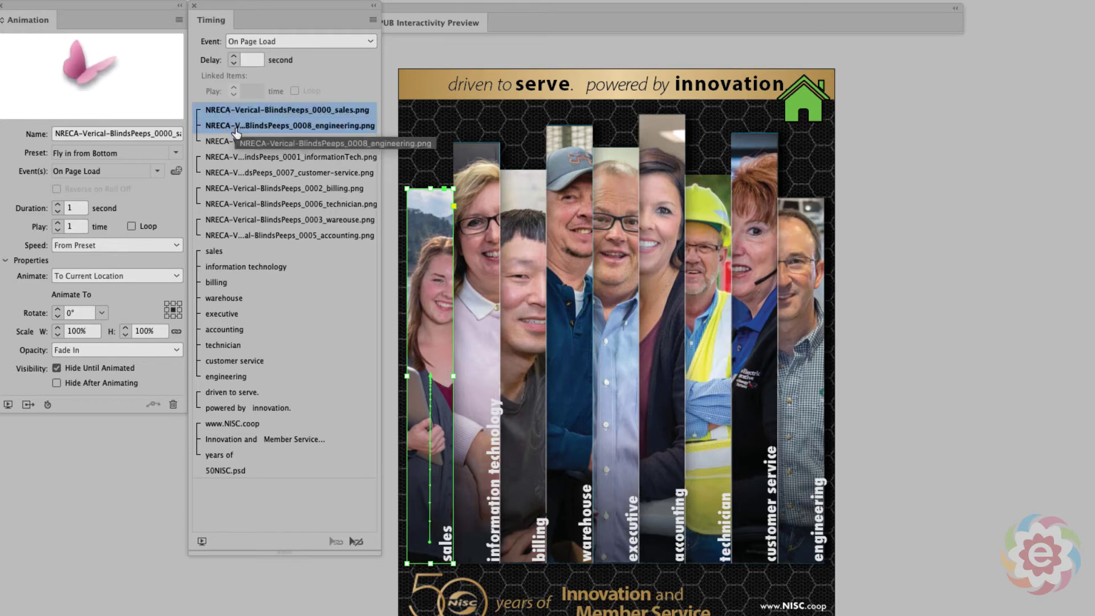
left_click(230, 144, "shift")
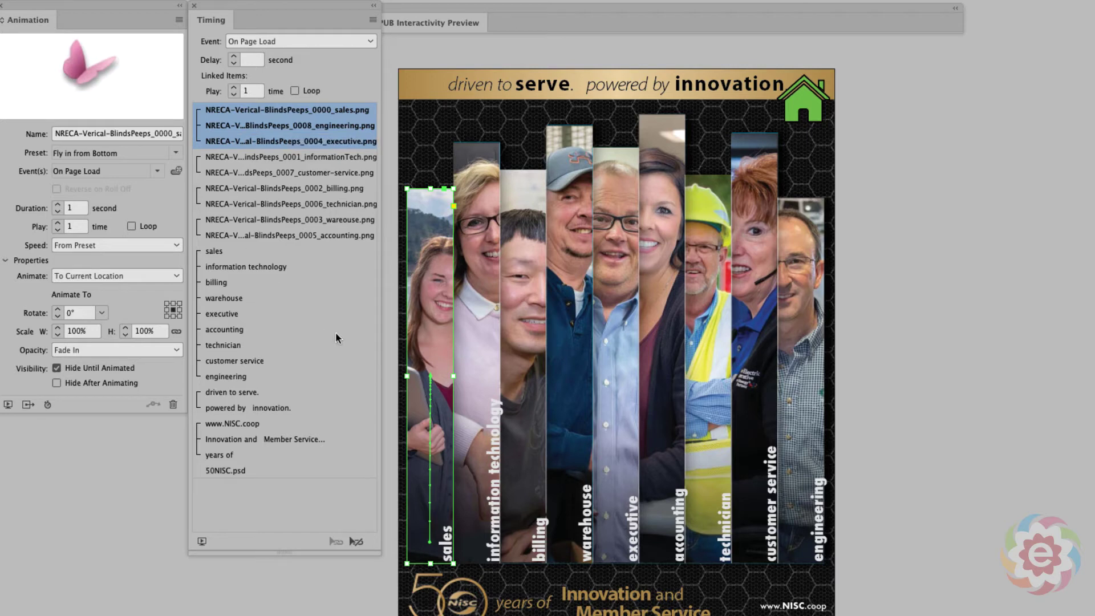
left_click(356, 542)
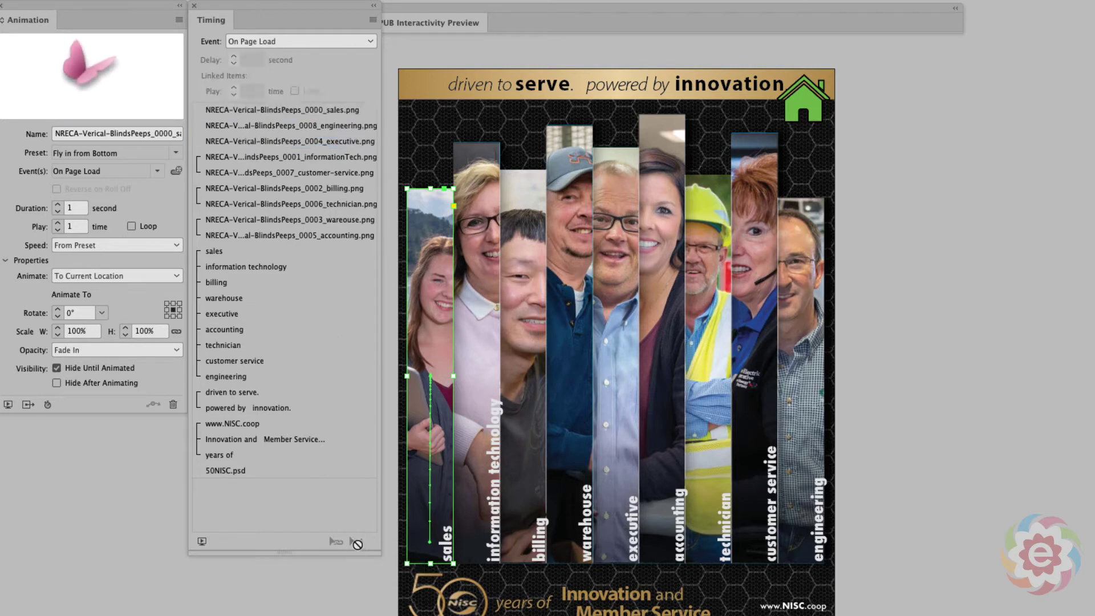
Expand the EPUB interactivity preview, play the page animation with the unlinked strips, and close the preview
left_click(398, 26)
left_click(397, 26)
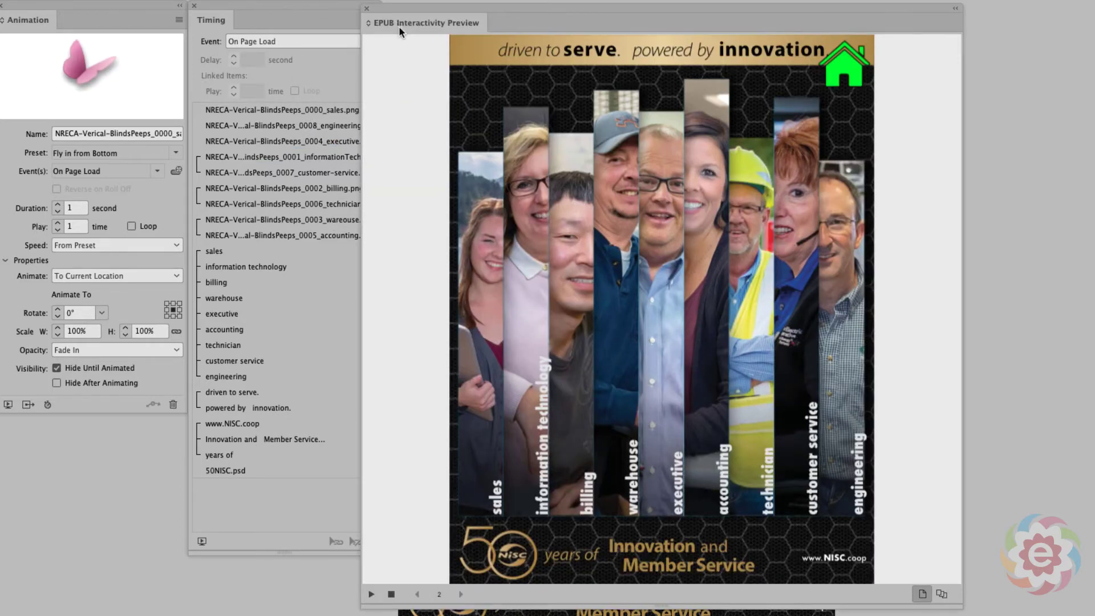
left_click(370, 594)
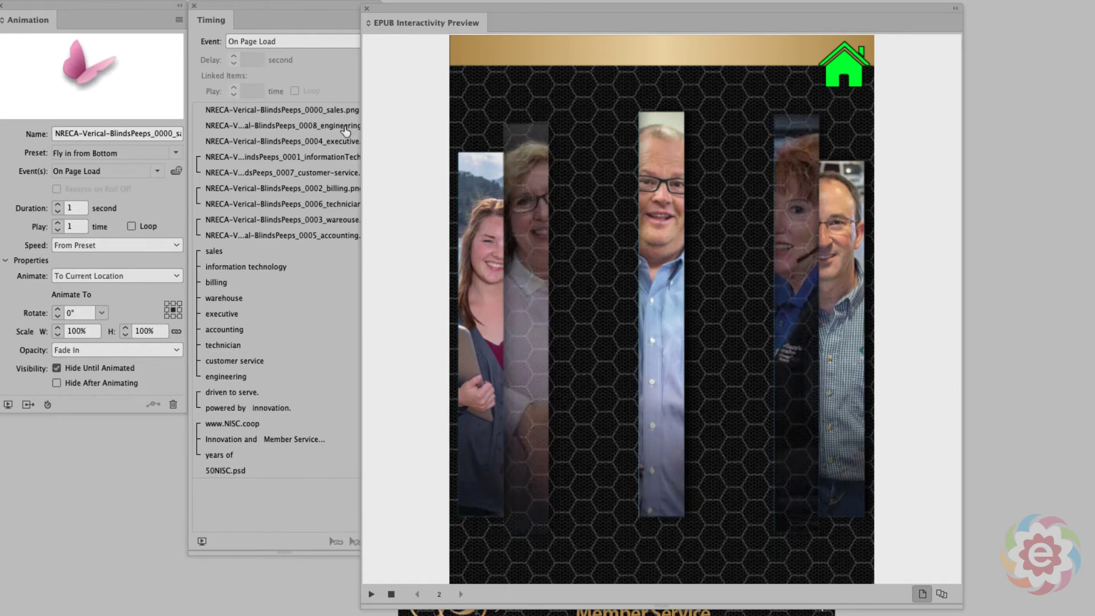
double_click(381, 24)
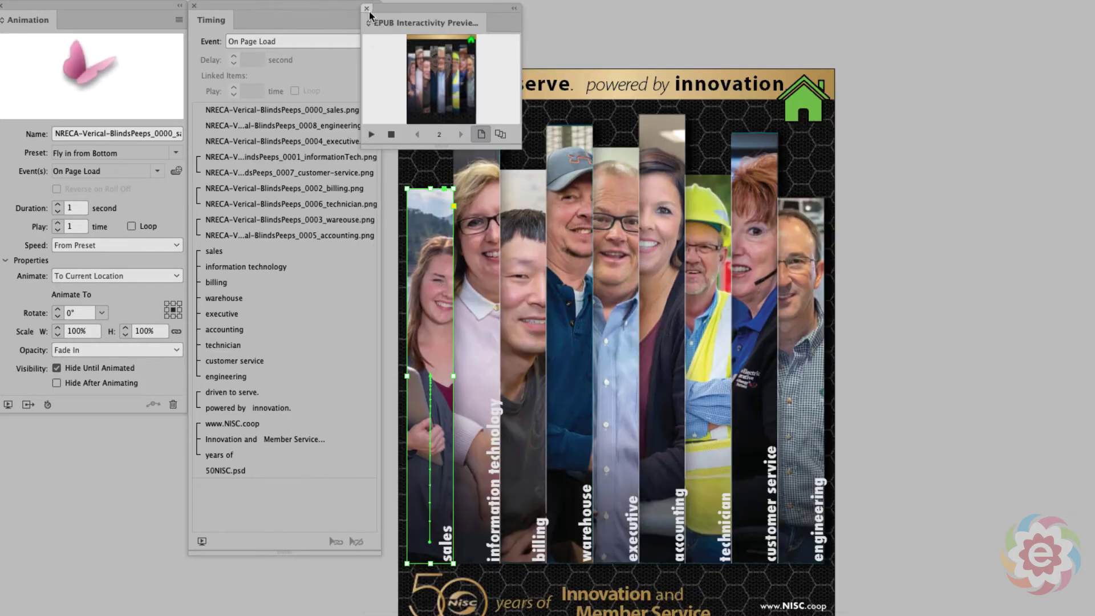
left_click(367, 9)
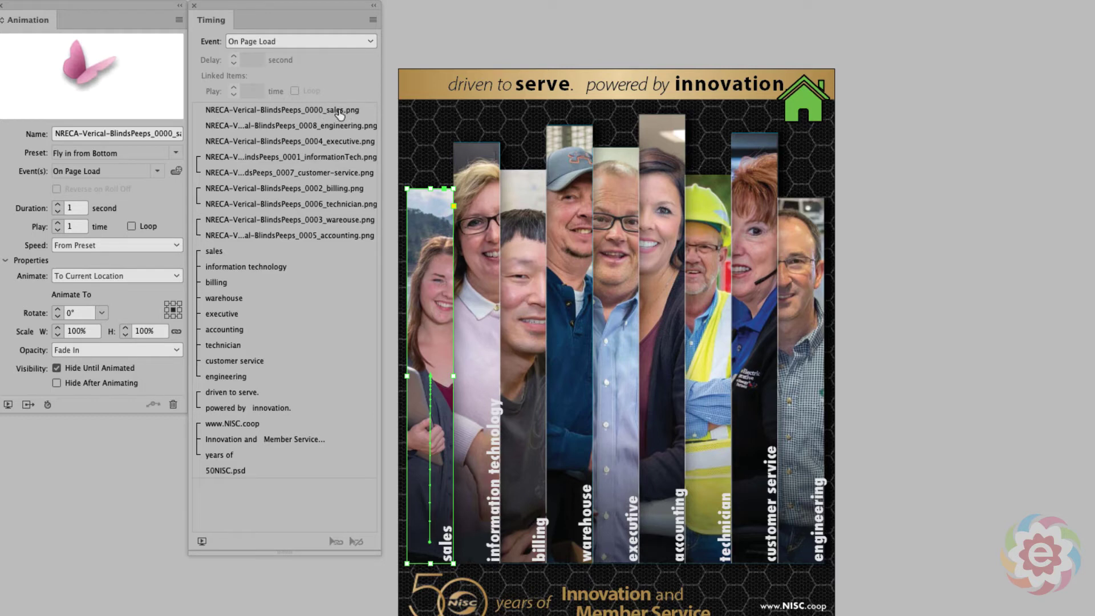
Link the sales, engineering and executive photo strips in the timing list so they play together
left_click(281, 114)
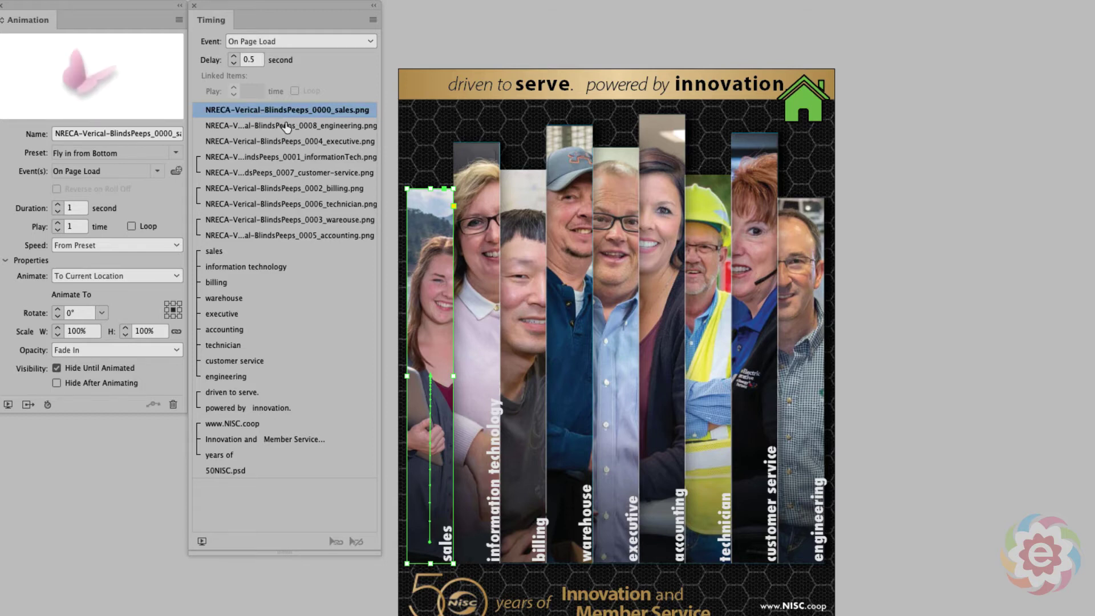
left_click(286, 125, "shift")
left_click(282, 142, "shift")
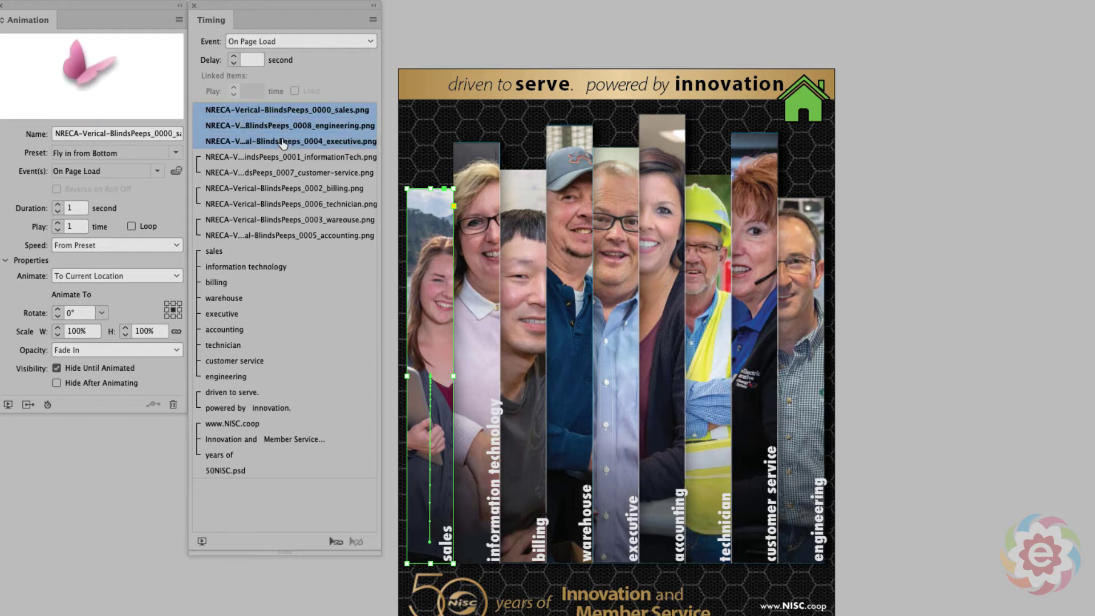
left_click(336, 541)
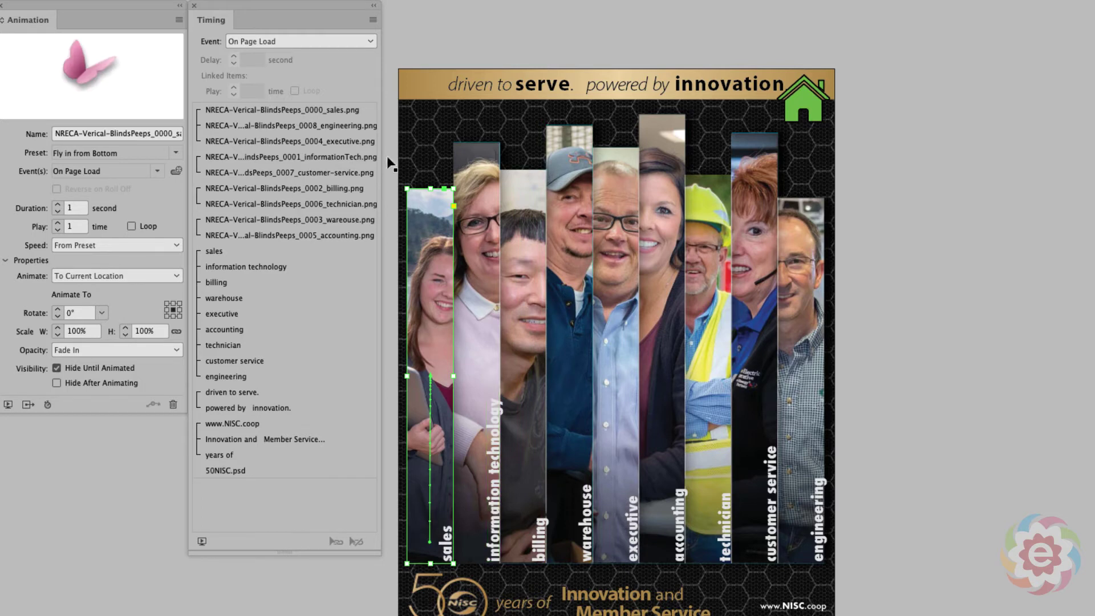
Compare the animation settings of the two header text frames, "driven to serve." and "powered by innovation."
left_click(502, 93)
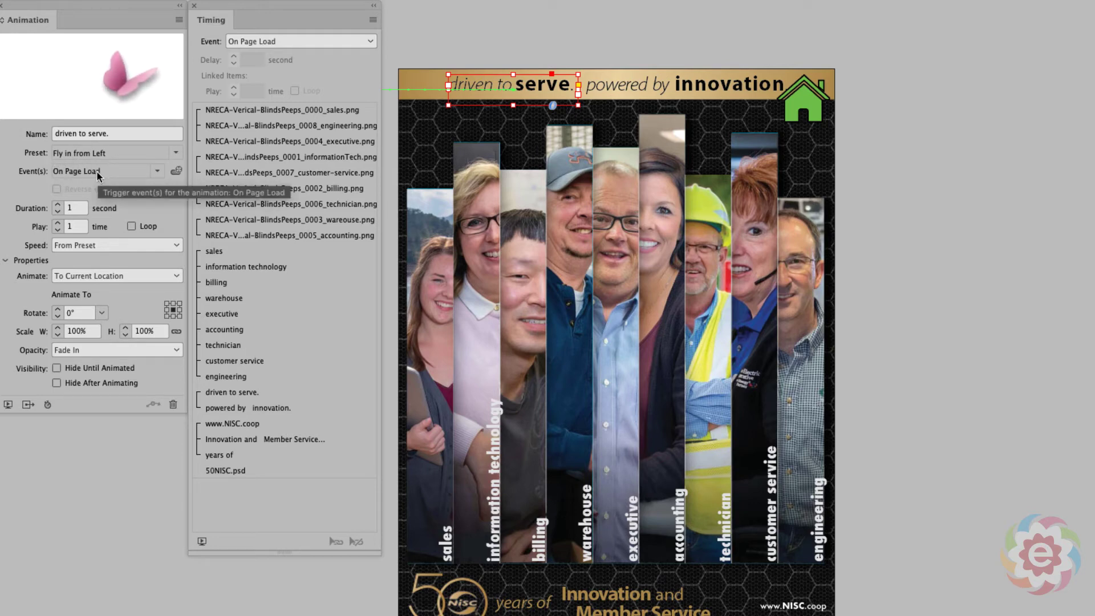
left_click(663, 91)
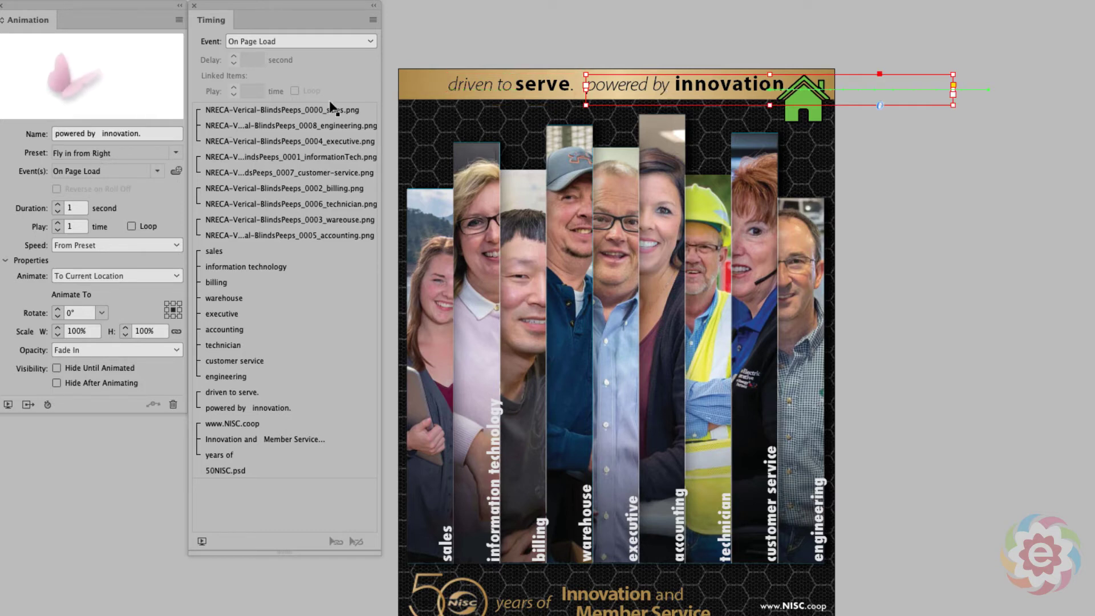
left_click(491, 83)
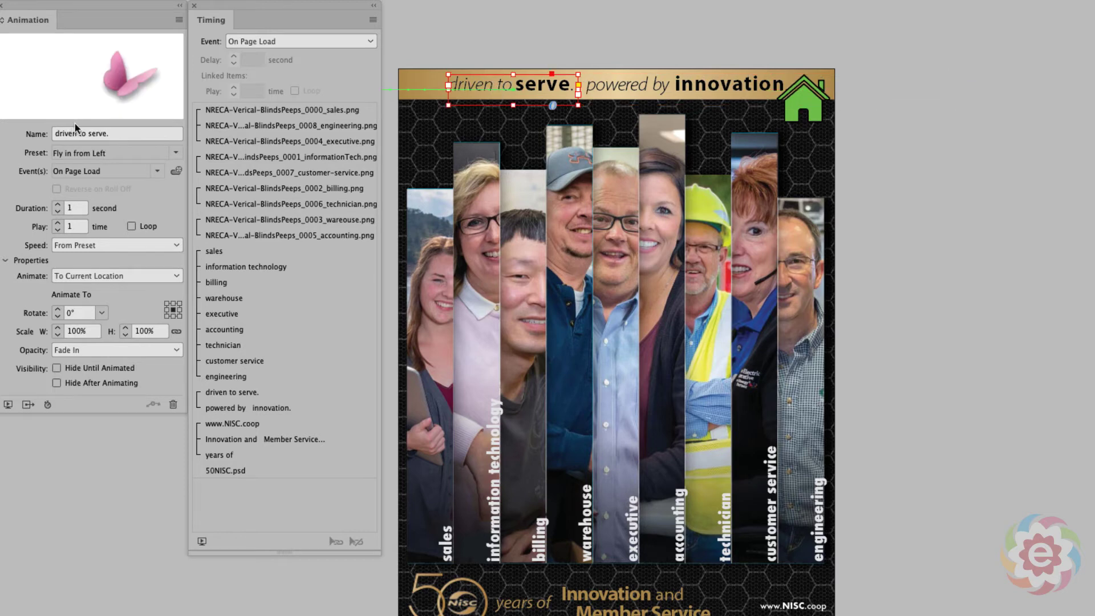
left_click(730, 94)
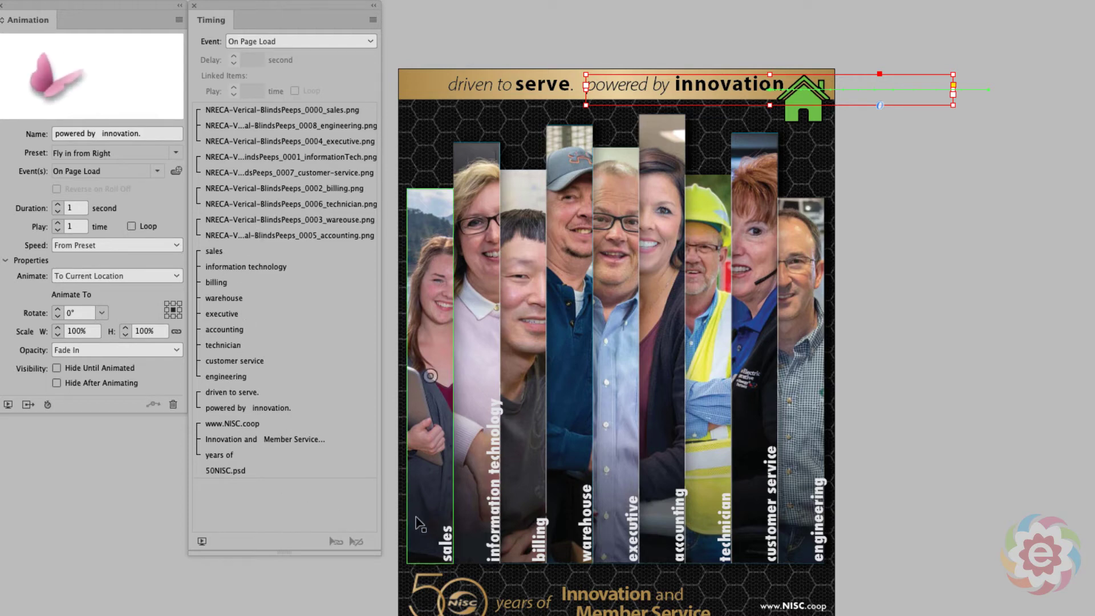
Examine the animation settings of the sales, information technology, billing and warehouse labels, and locate the sales label in the timing list
left_click(448, 545)
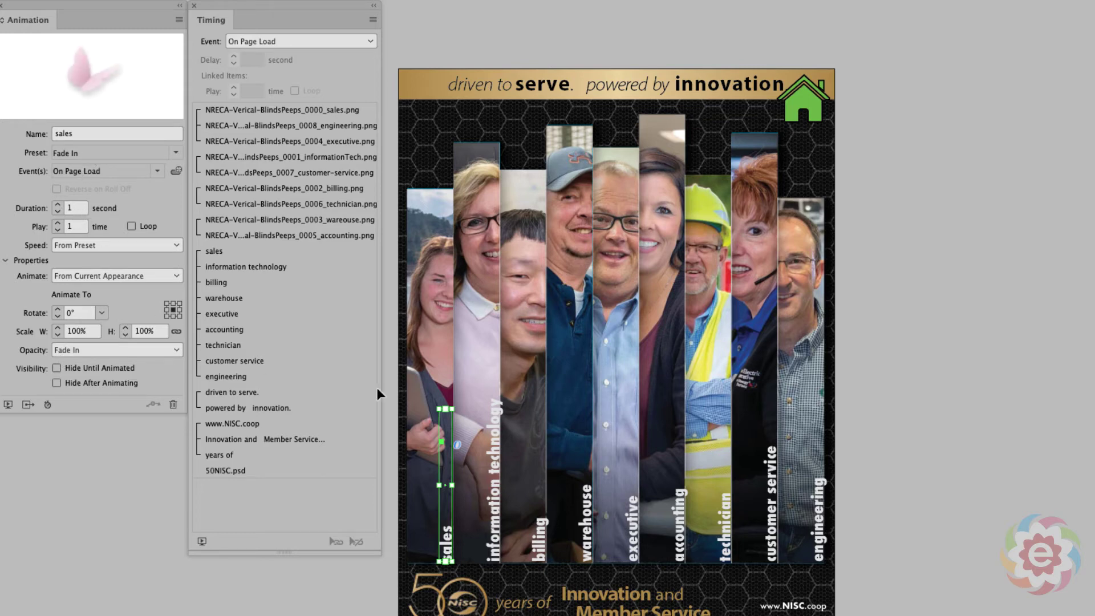
left_click(494, 511)
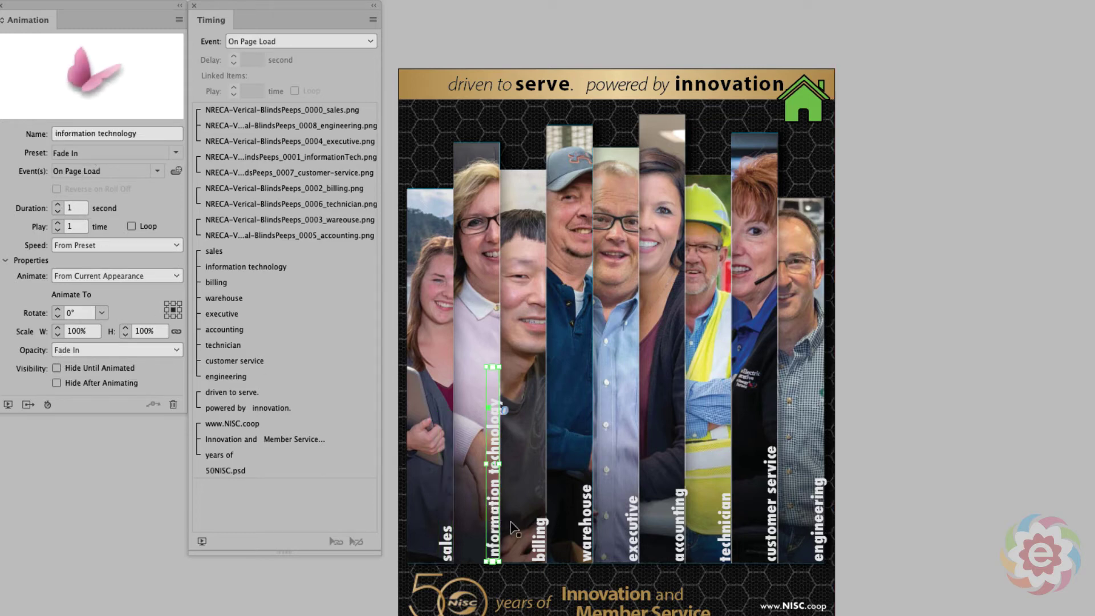
left_click(539, 538)
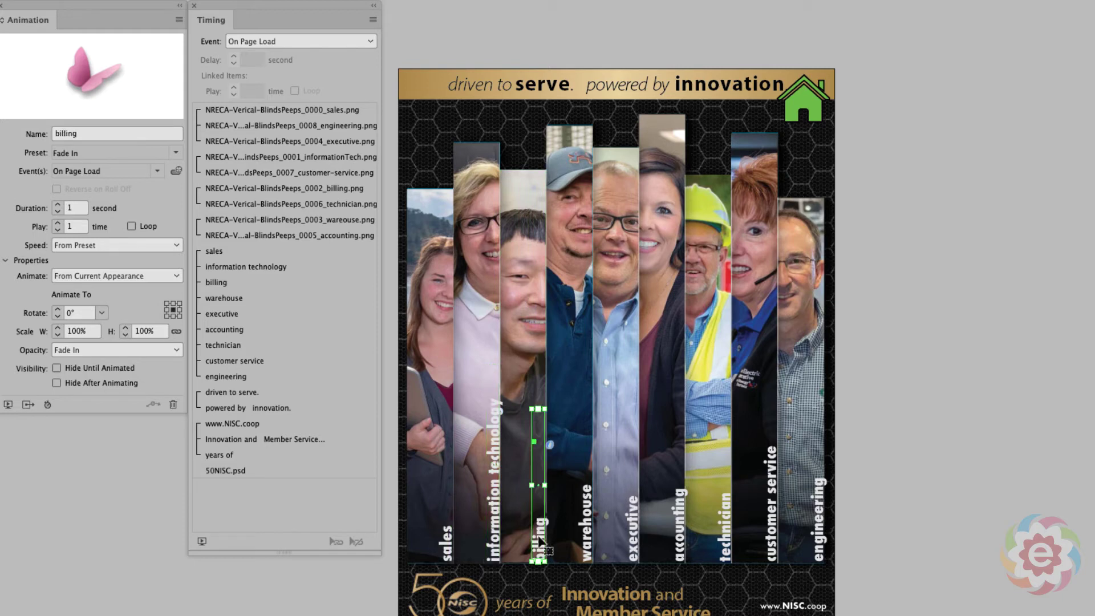
left_click(587, 546)
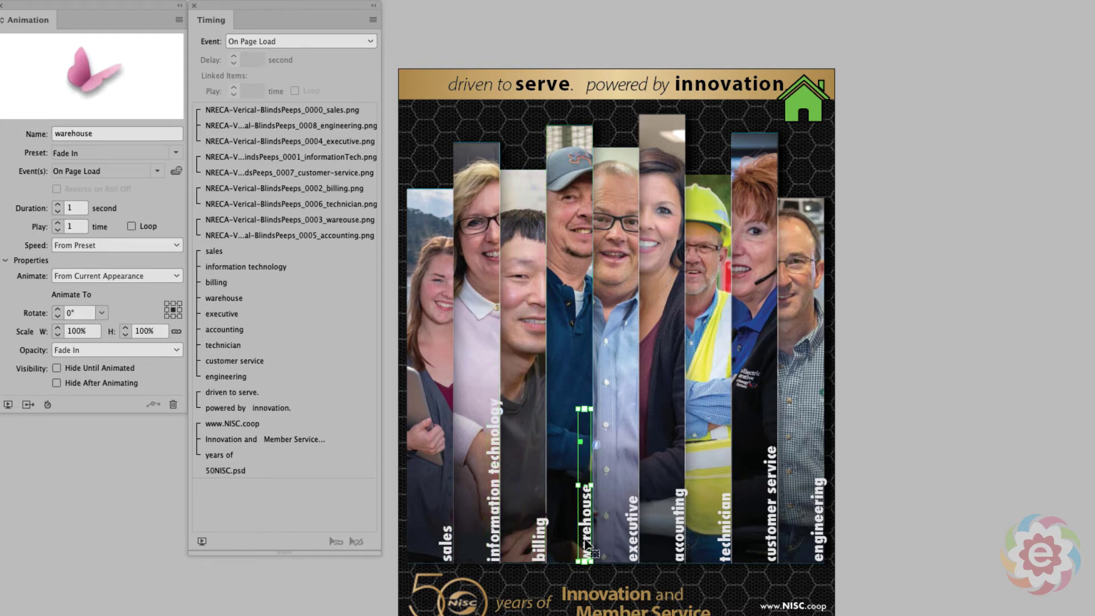
left_click(212, 254)
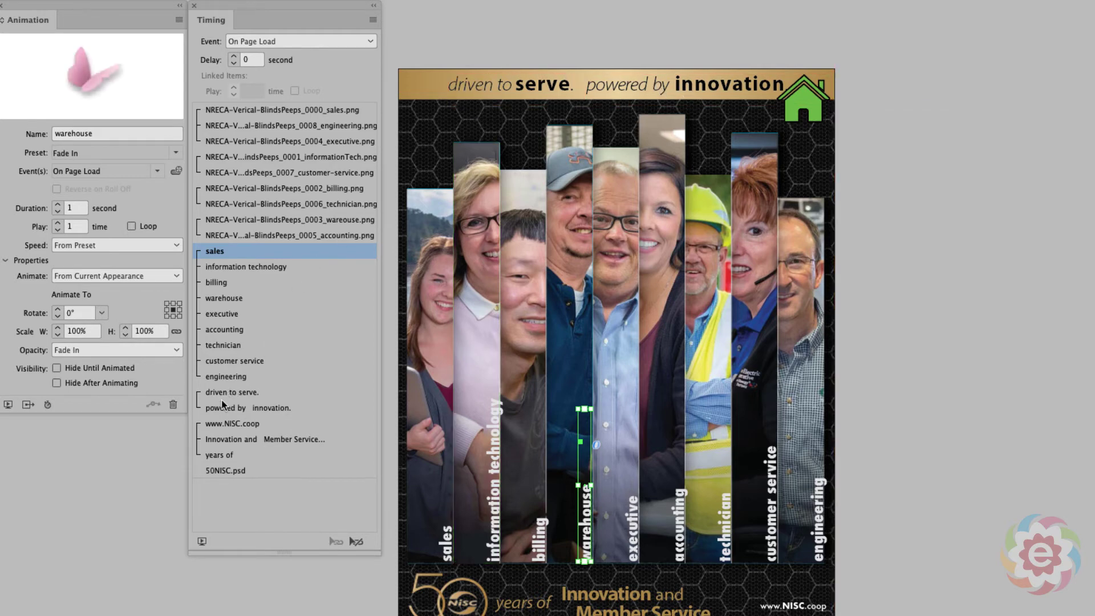
Examine the animation settings of the 50 NISC logo and the "Innovation and Member Service" text, and locate 50NISC.psd in the timing order
left_click(449, 599)
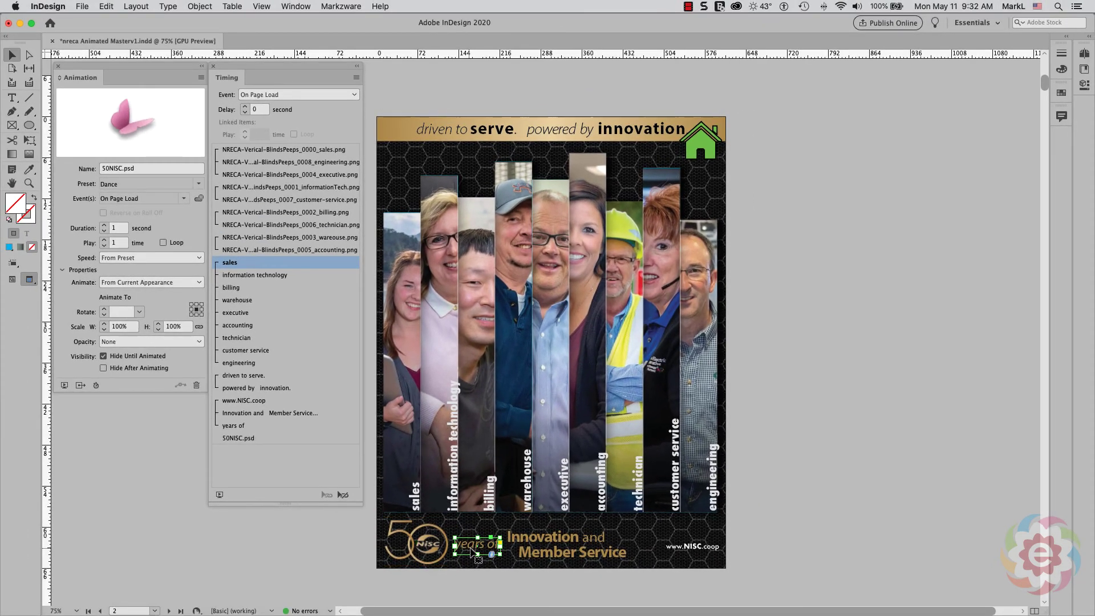
left_click(513, 552)
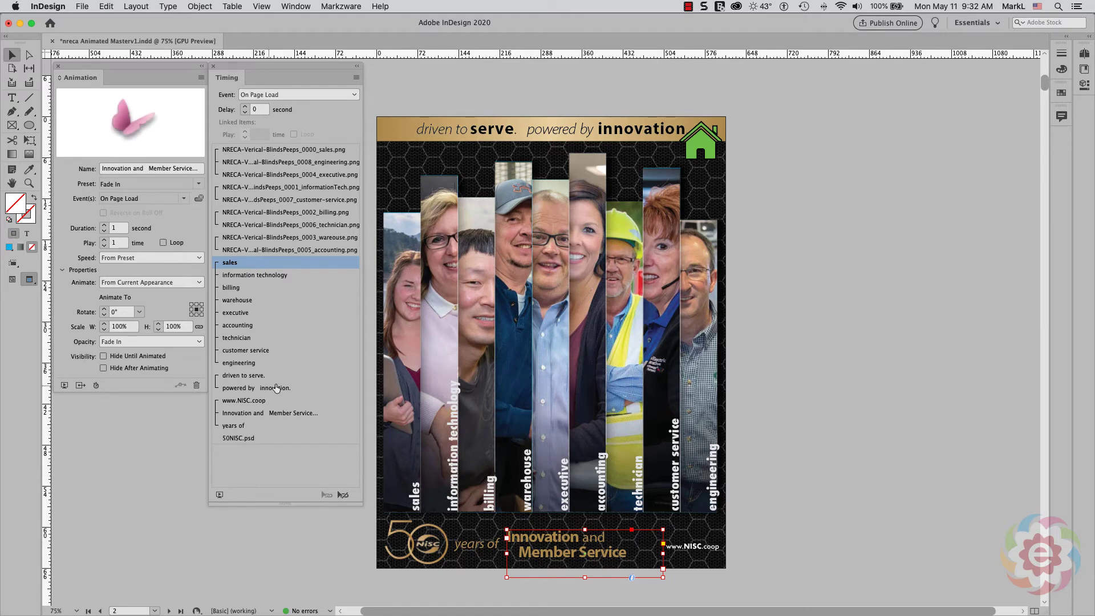
left_click(249, 437)
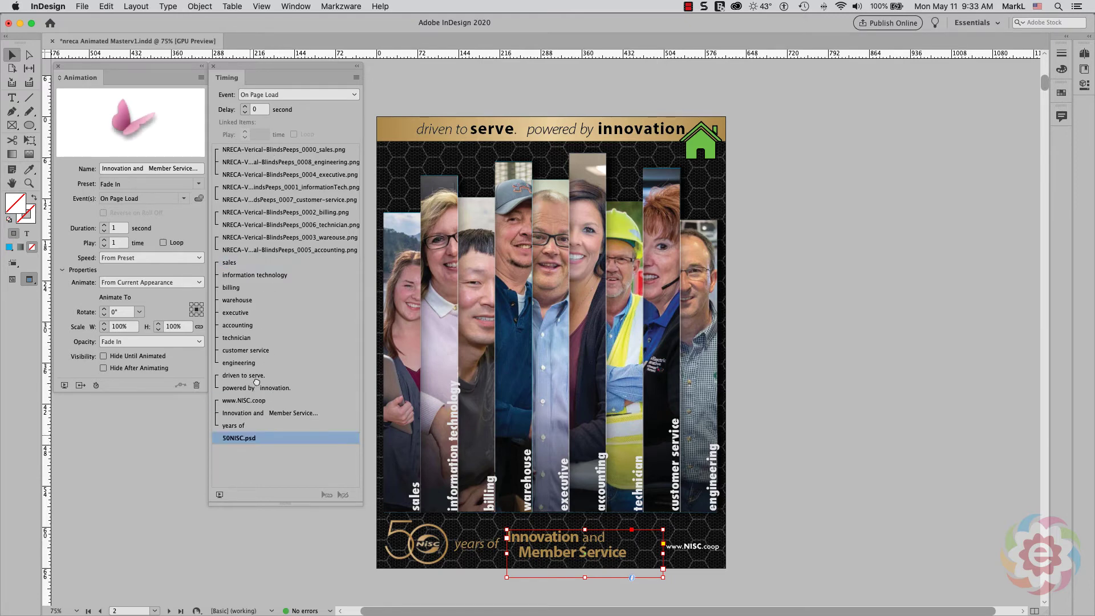
left_click(243, 450)
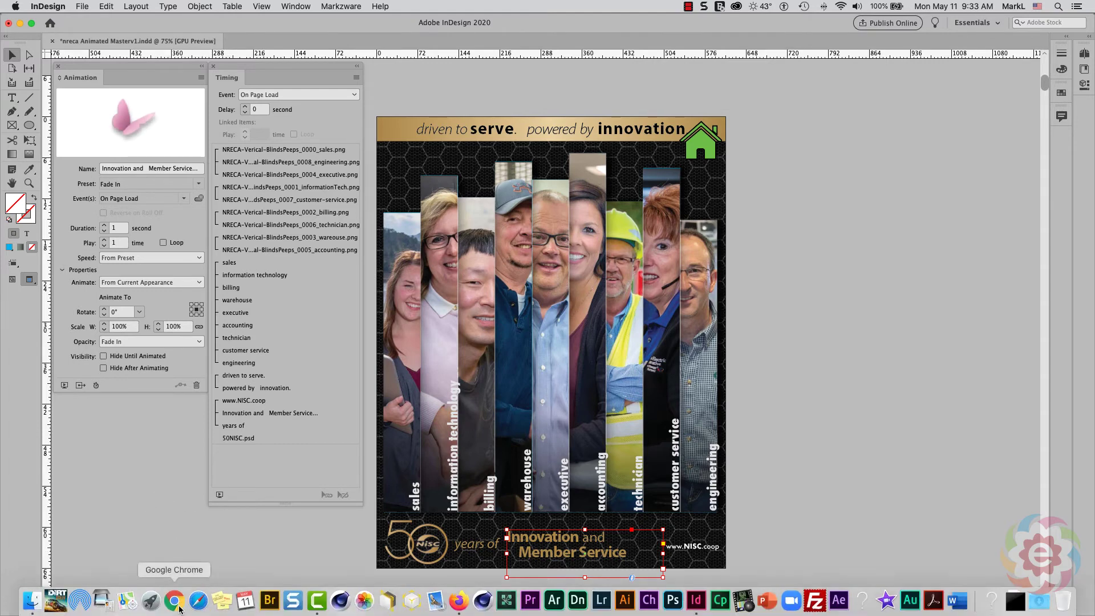
Go to page 3, play its animation in an enlarged EPUB interactivity preview, and collapse the preview
left_click(170, 611)
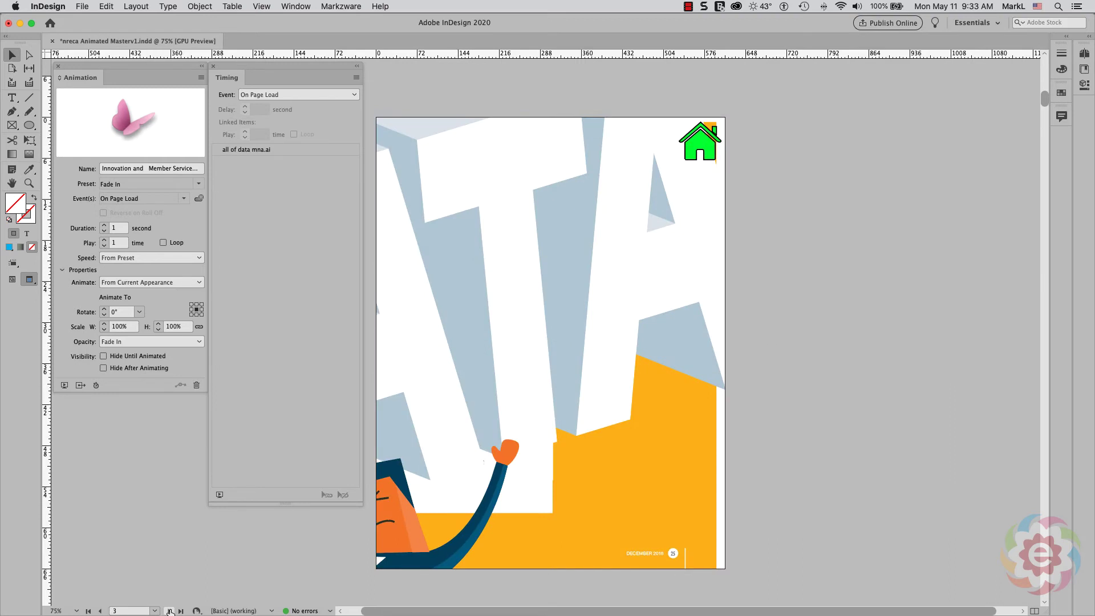
left_click(219, 494)
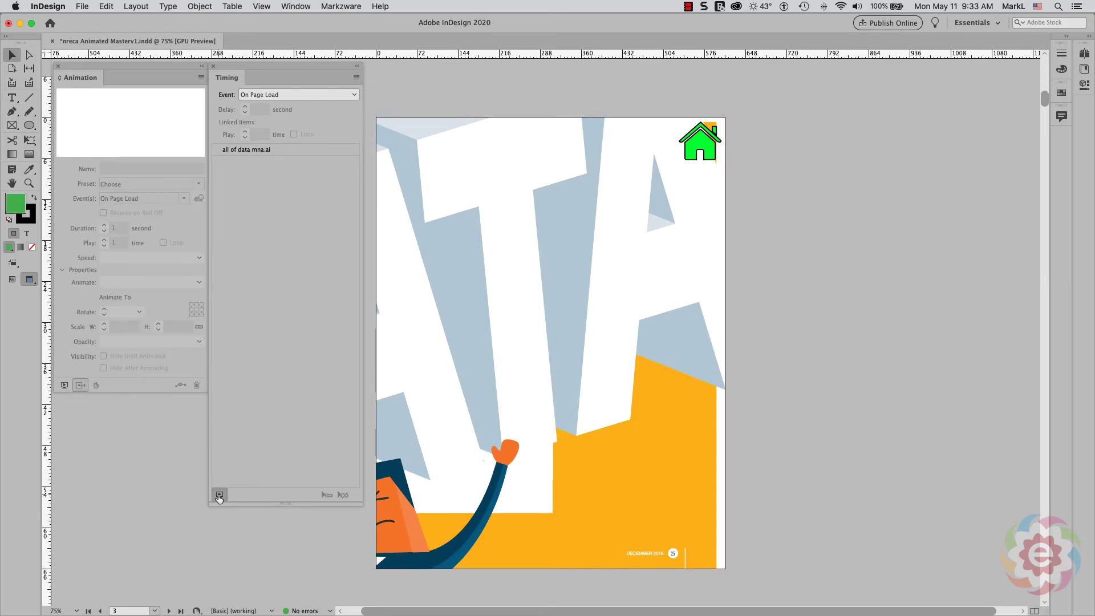
left_click_drag(474, 178, 846, 611)
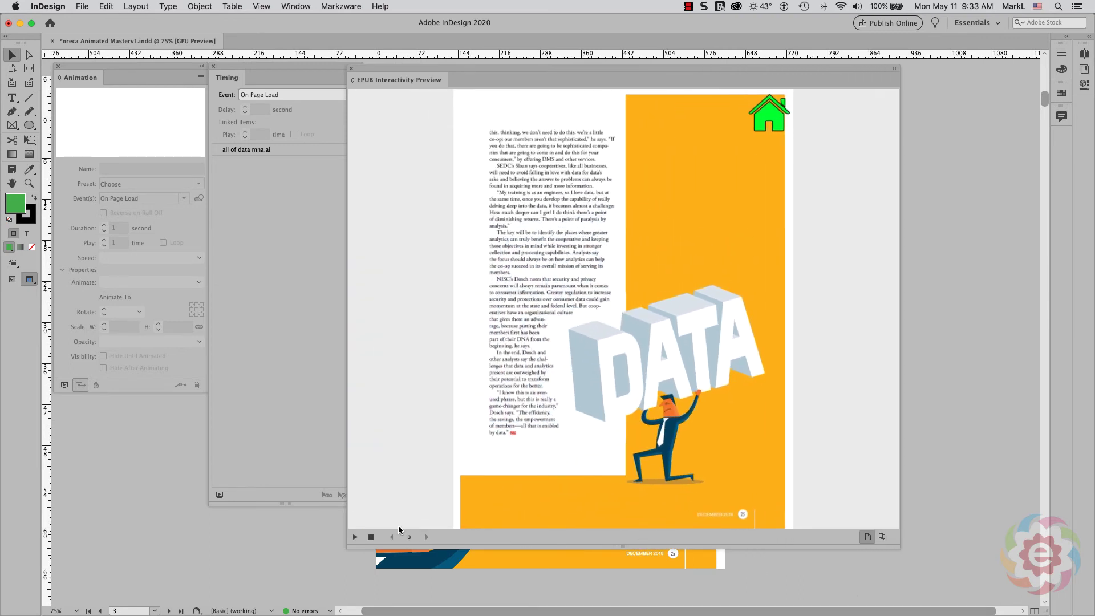
left_click(371, 537)
left_click(354, 538)
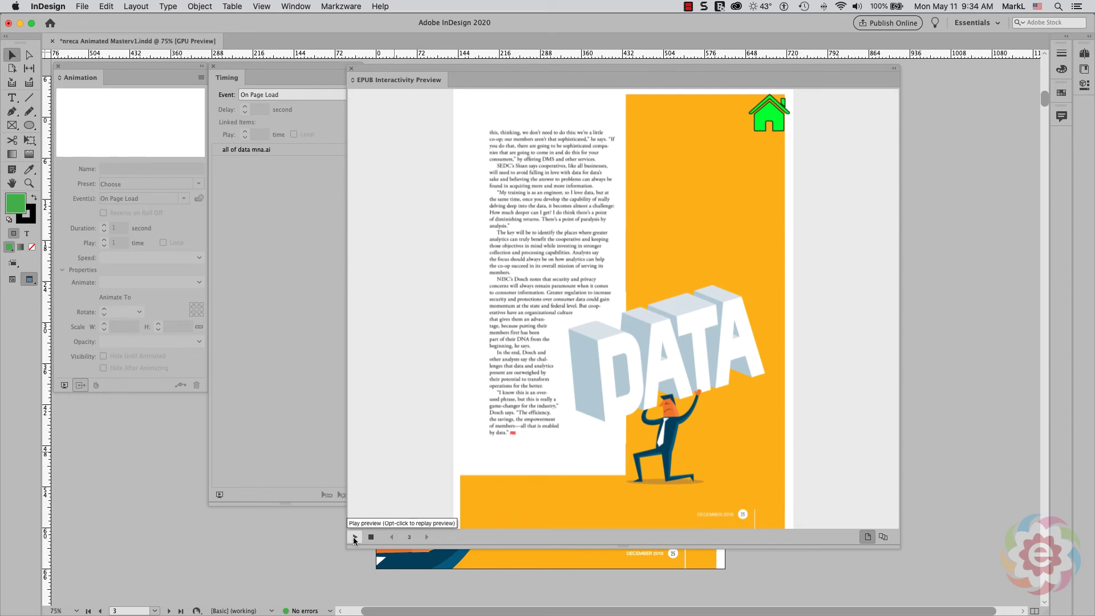
double_click(391, 80)
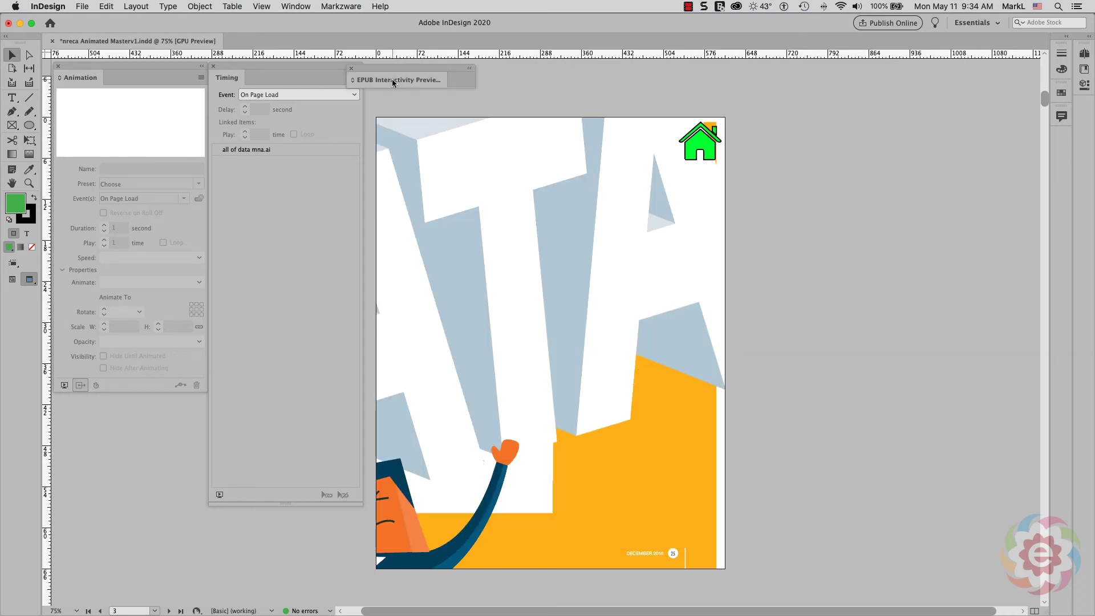
Select the DATA artwork on page 3, reveal its off-page portion in Normal view with Timing collapsed, and examine its animation settings
left_click(421, 332)
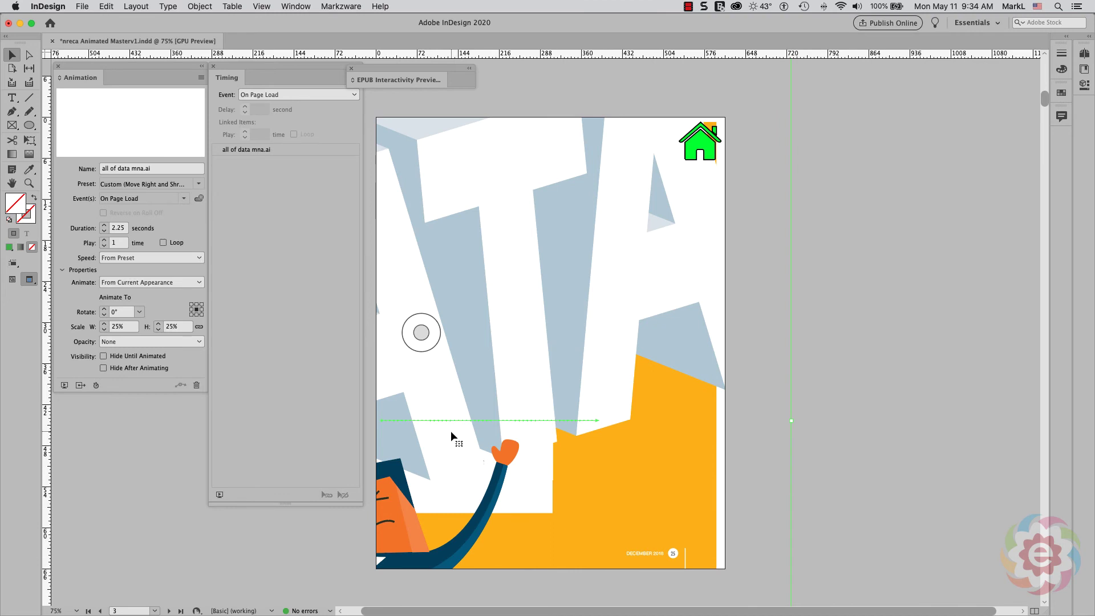
key("super+minus")
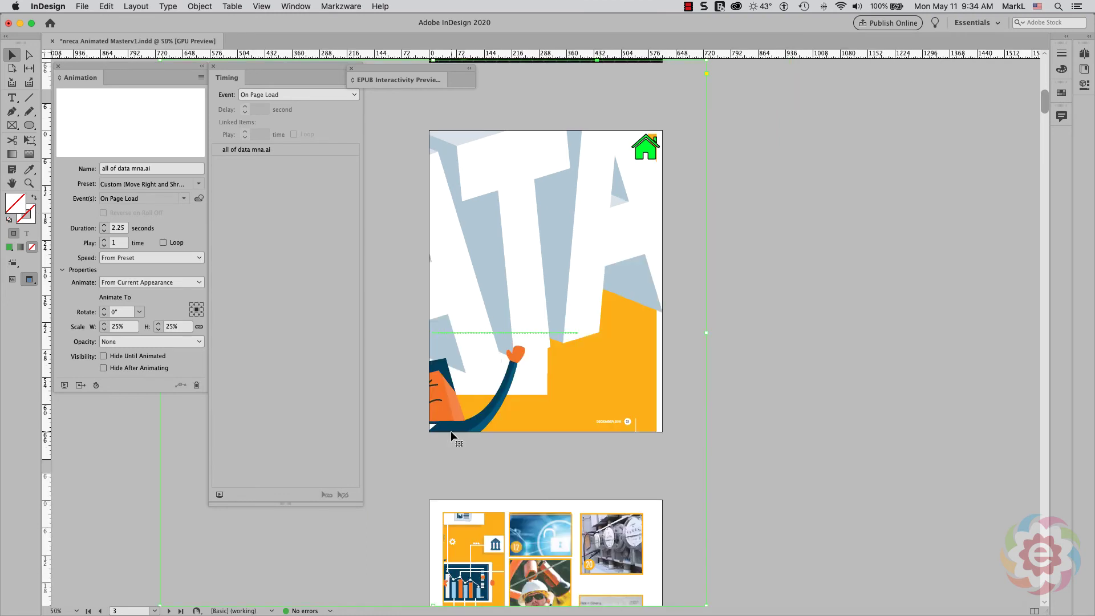
left_click(11, 280)
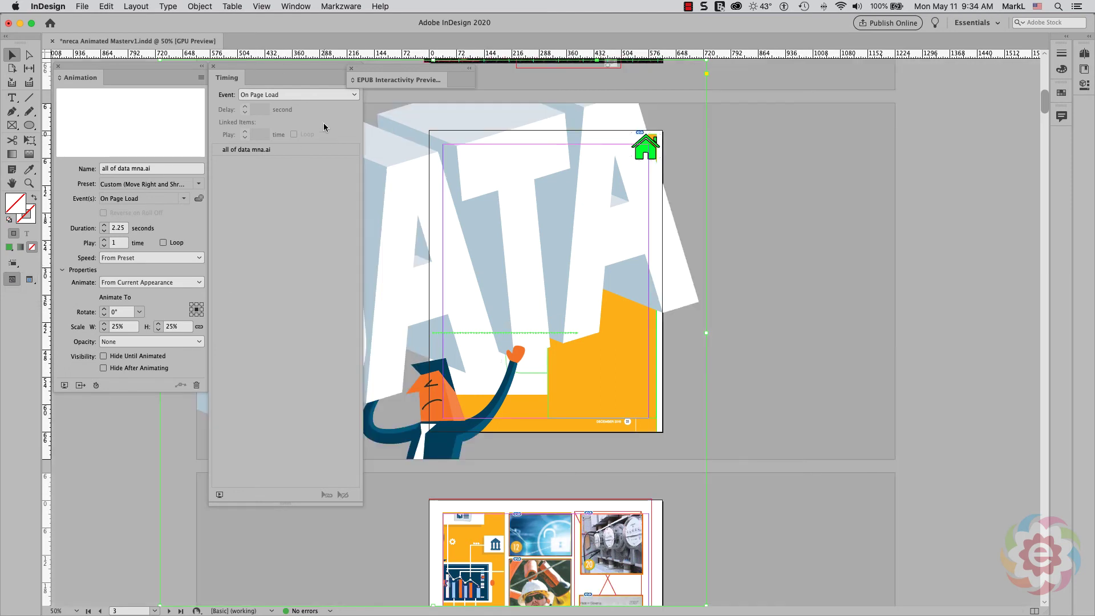
double_click(260, 69)
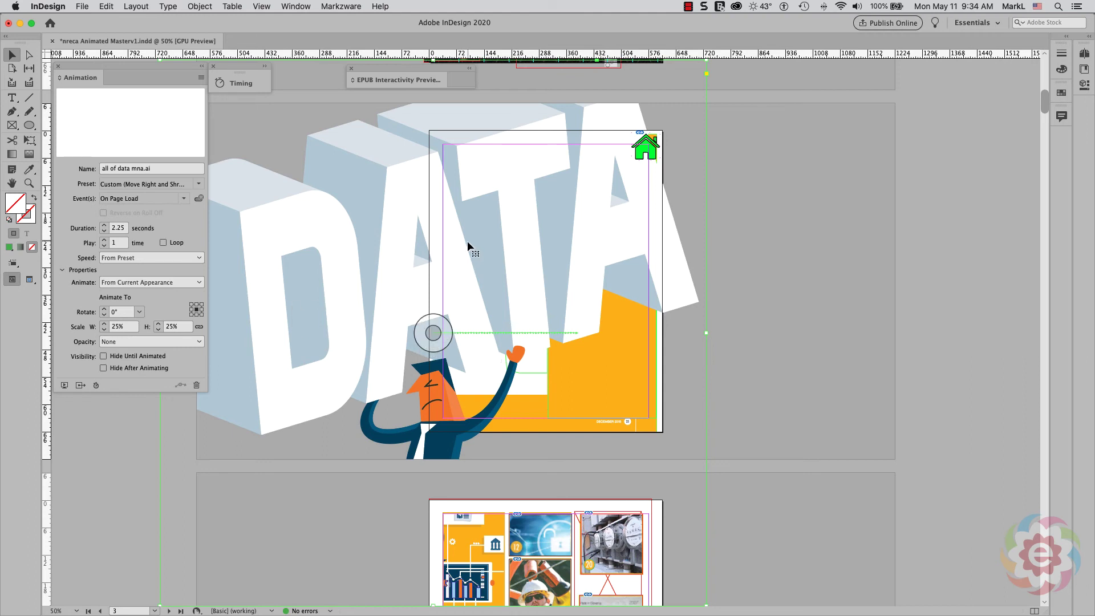
left_click(198, 196)
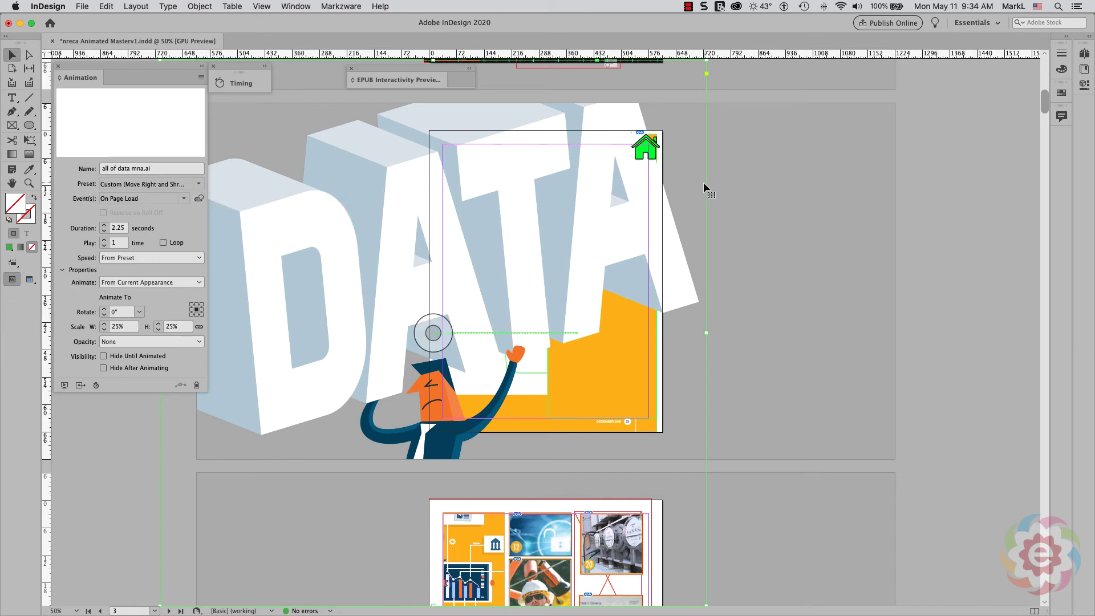
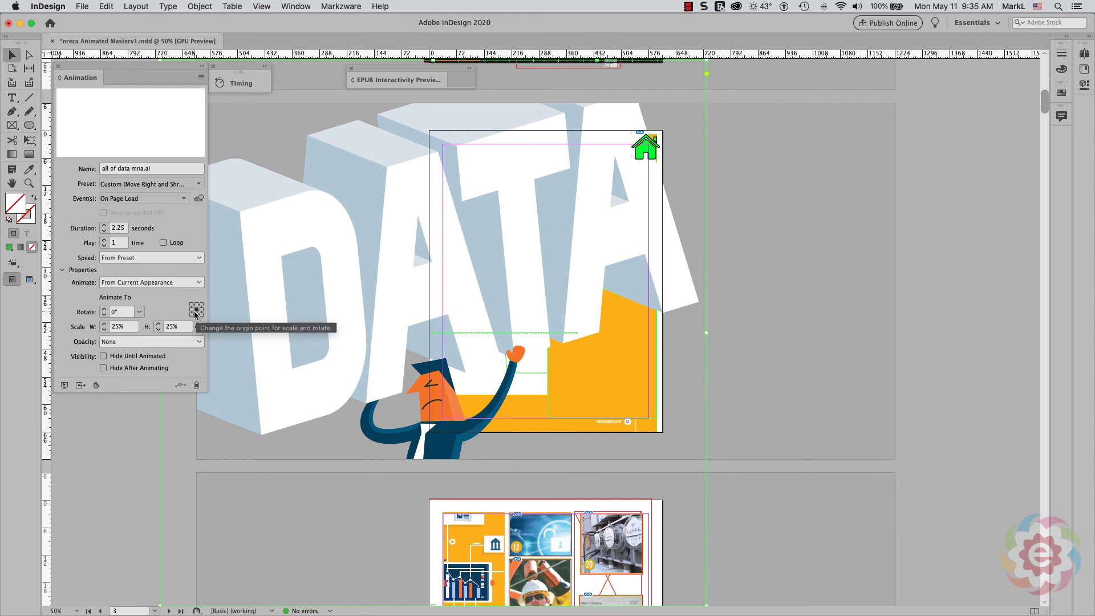
Preview the DATA artwork's shrinking animation in an enlarged EPUB interactivity preview, replay it, and collapse the preview
left_click(64, 384)
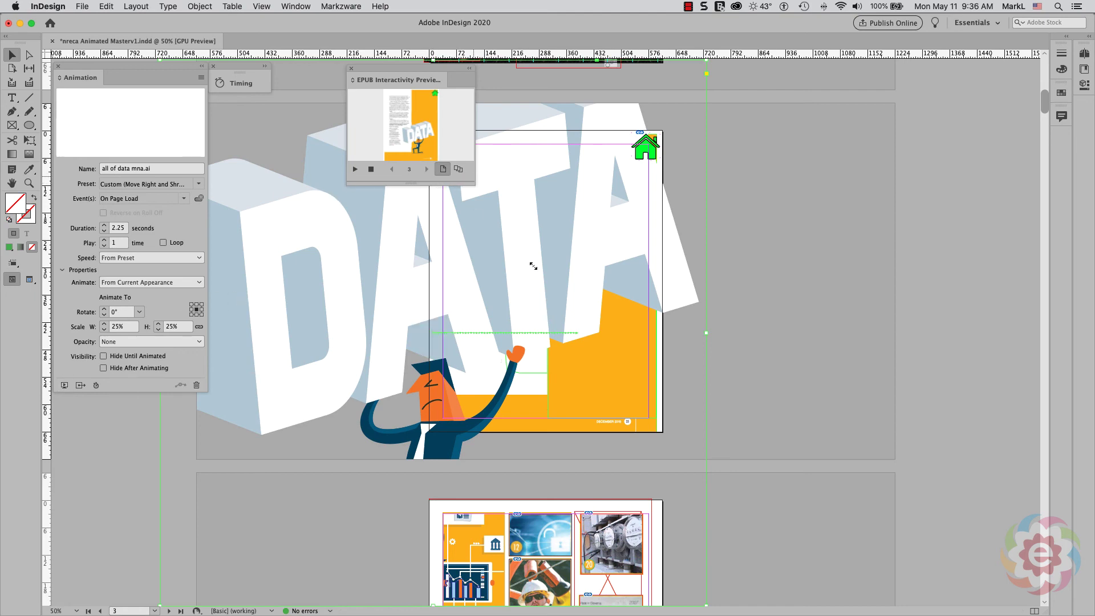
left_click_drag(471, 178, 912, 571)
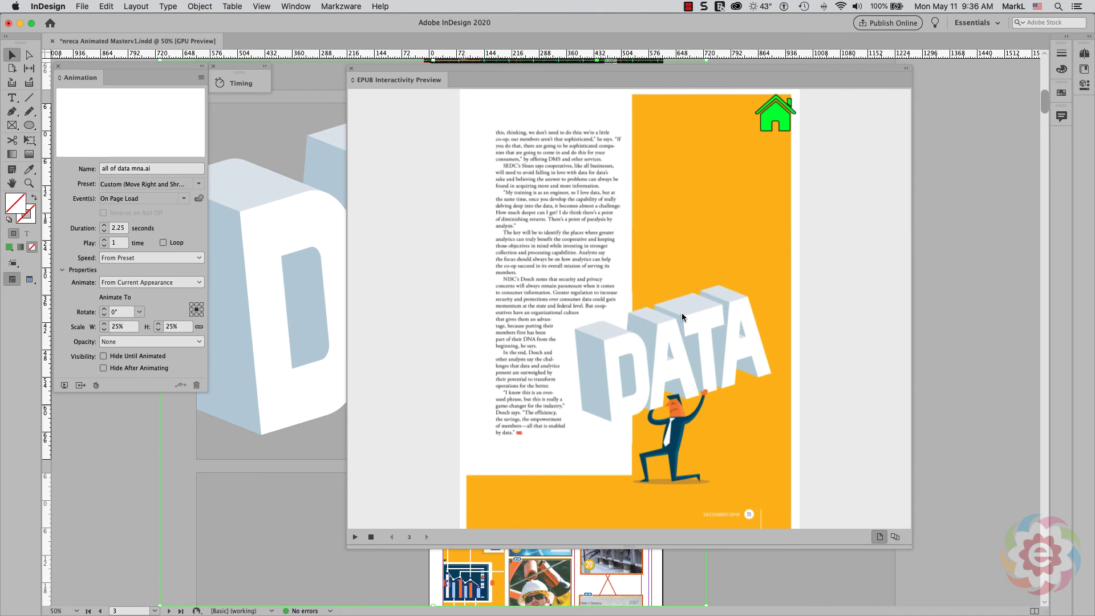
left_click(353, 538)
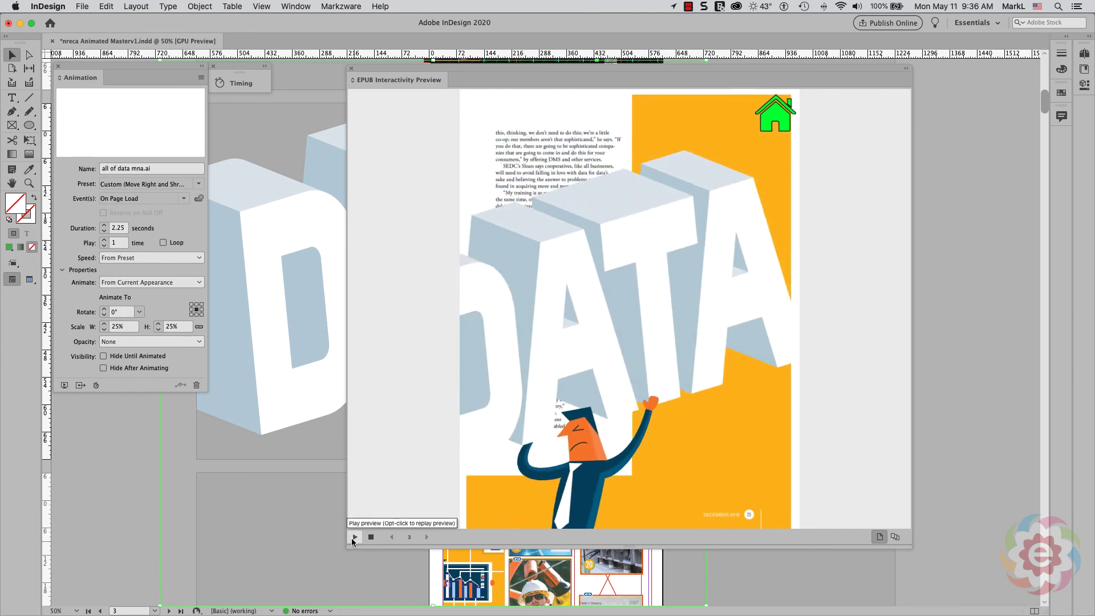
double_click(380, 75)
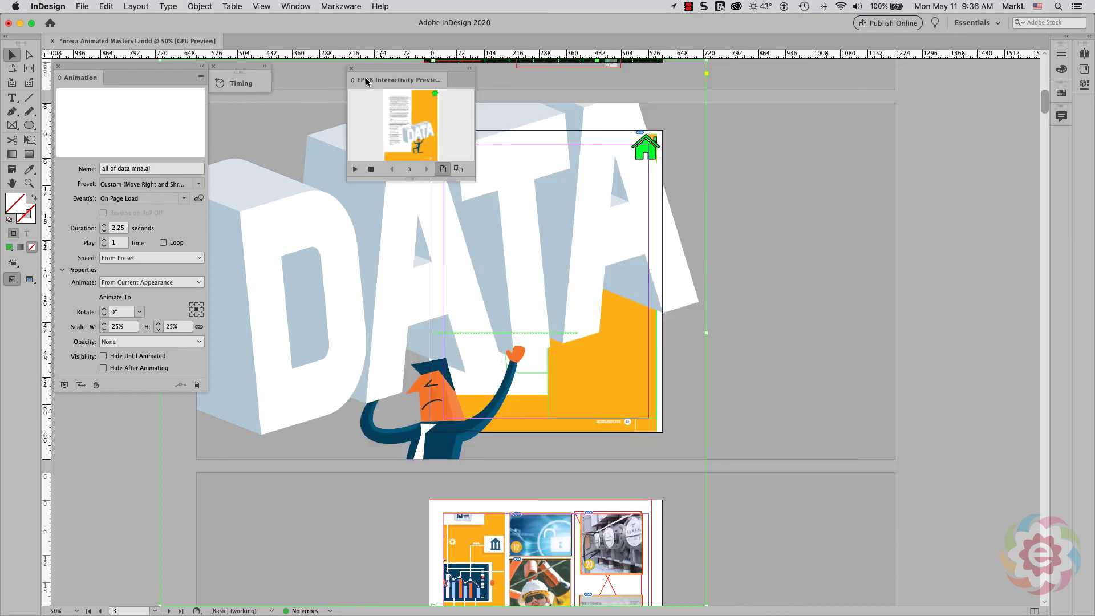
double_click(366, 81)
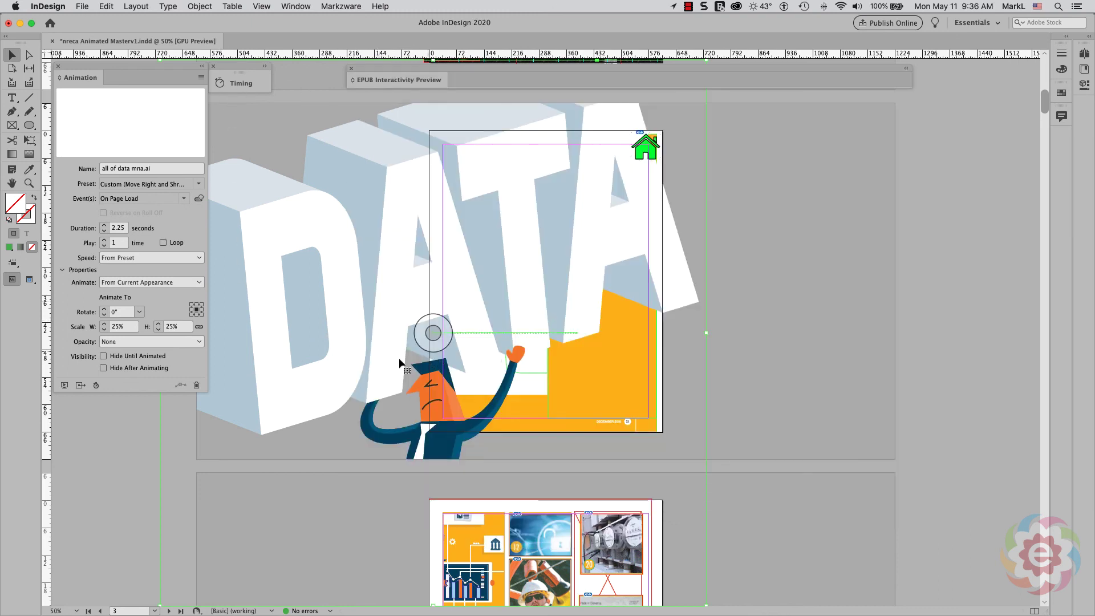